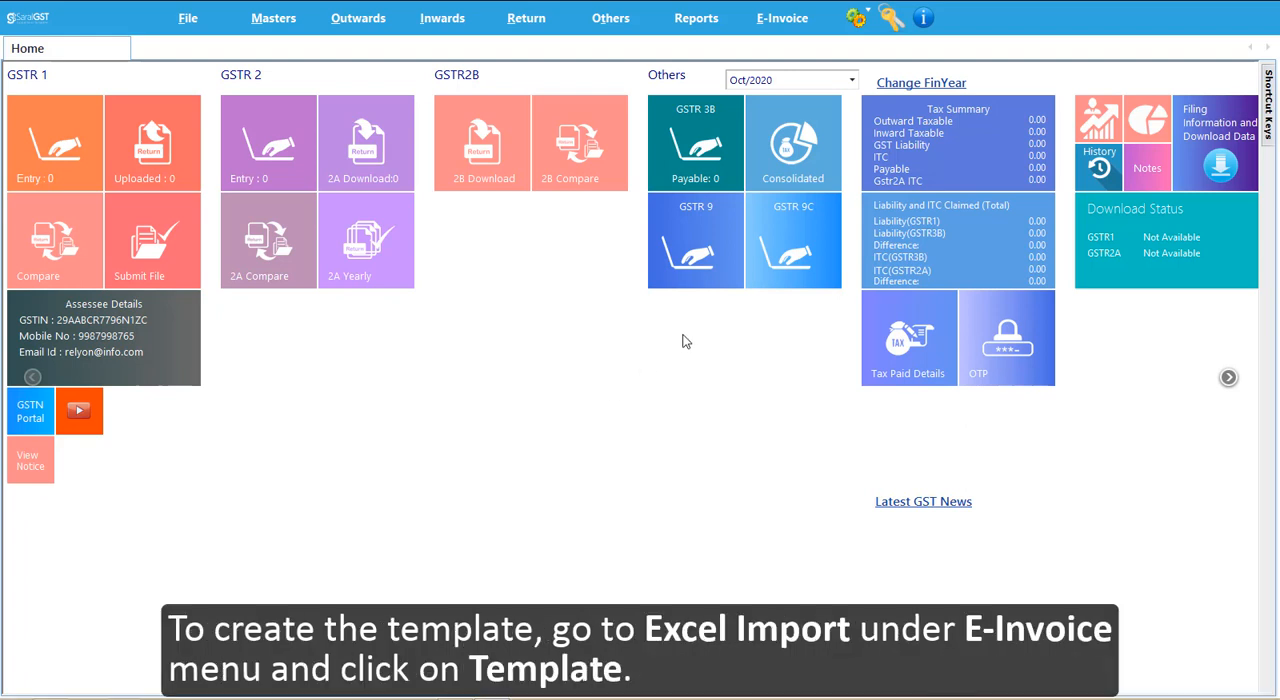
- Open the template mapping for E-Invoice Excel Import and define a template named Demo with data starting at row 2
{"action": "left_click", "coordinate": [778, 20]}
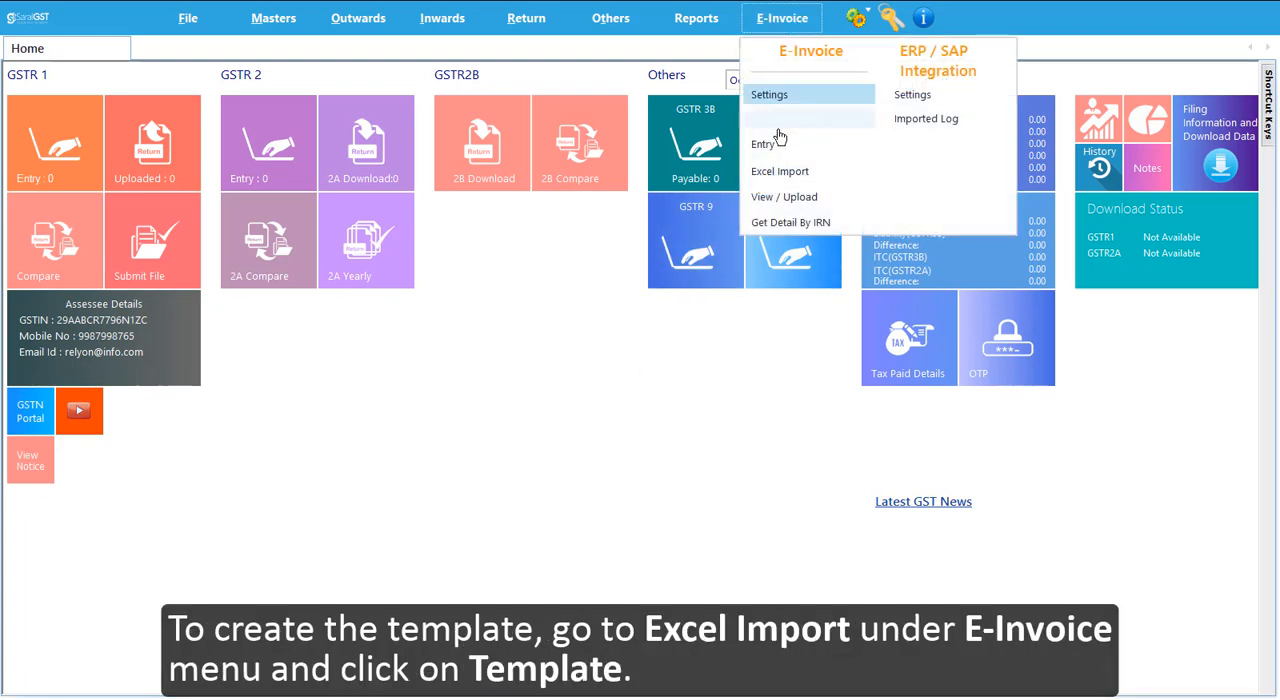
{"action": "left_click", "coordinate": [779, 173]}
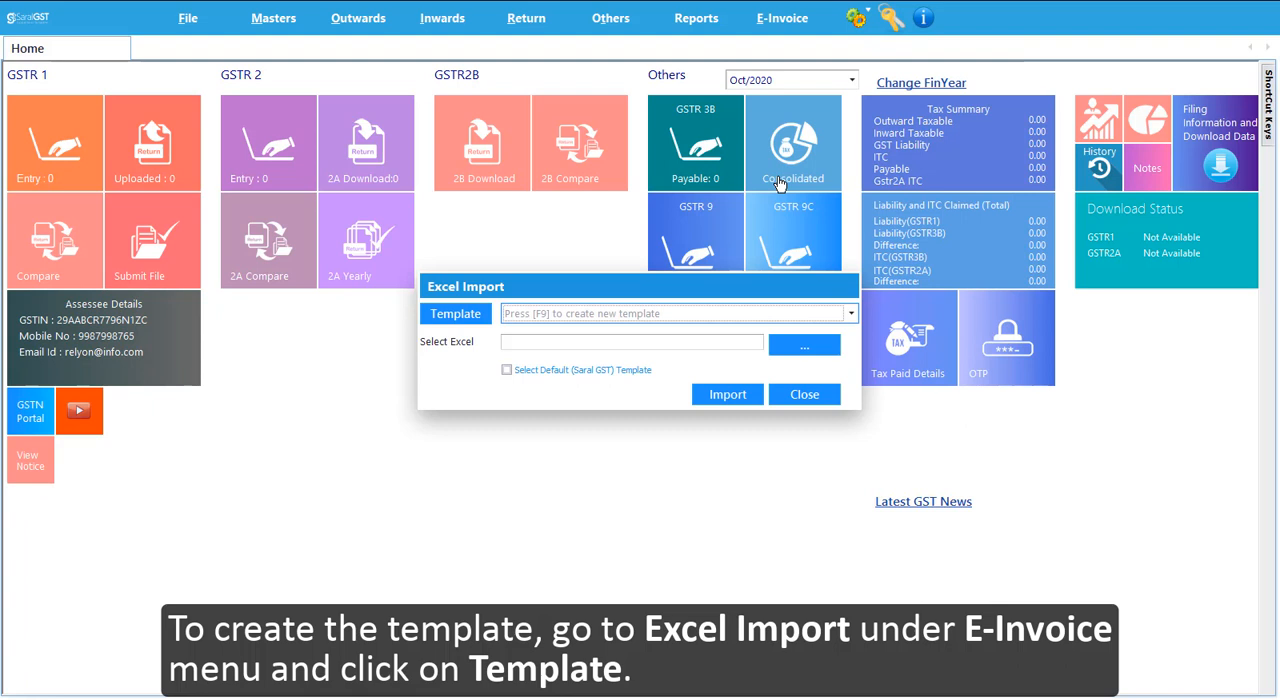
{"action": "left_click", "coordinate": [455, 316]}
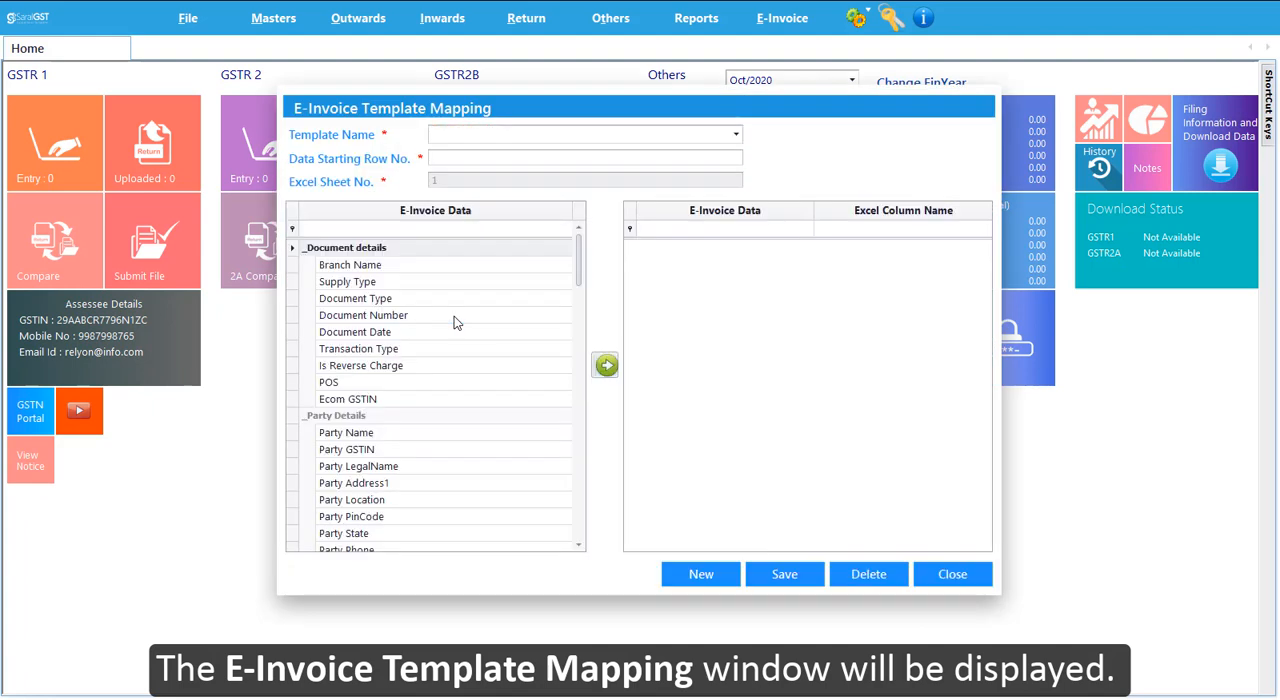
{"action": "left_click", "coordinate": [448, 134]}
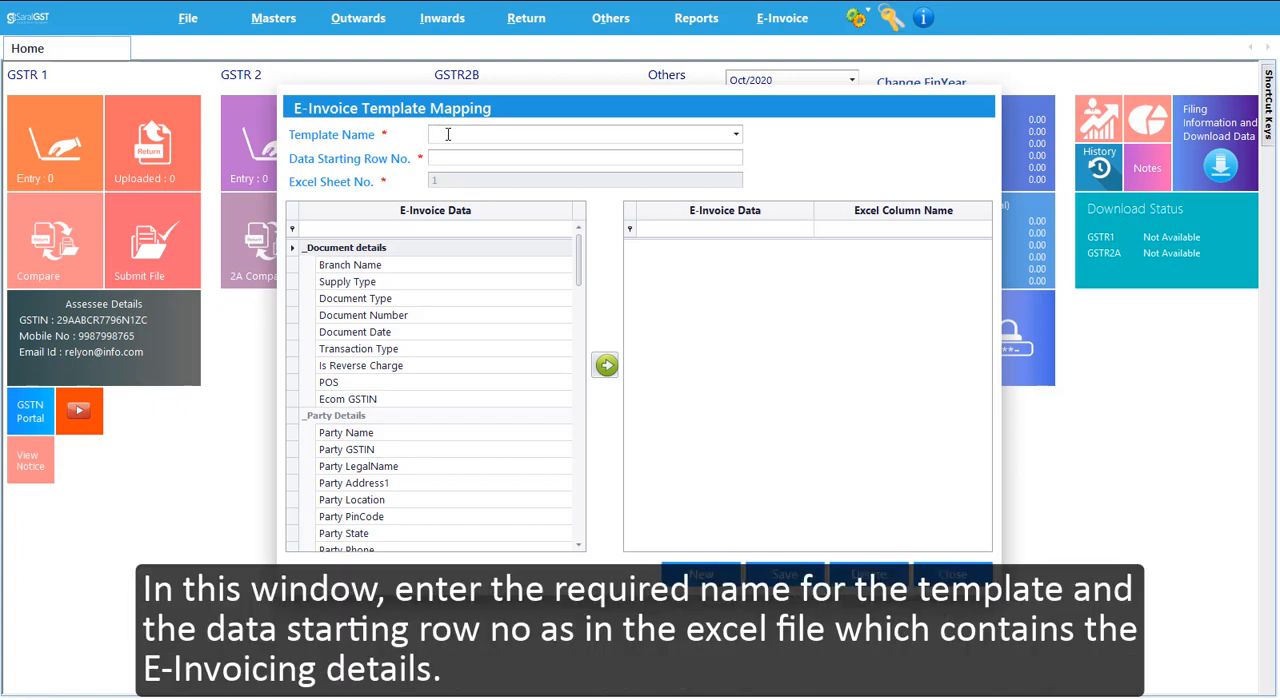
{"action": "type", "text": "Demo"}
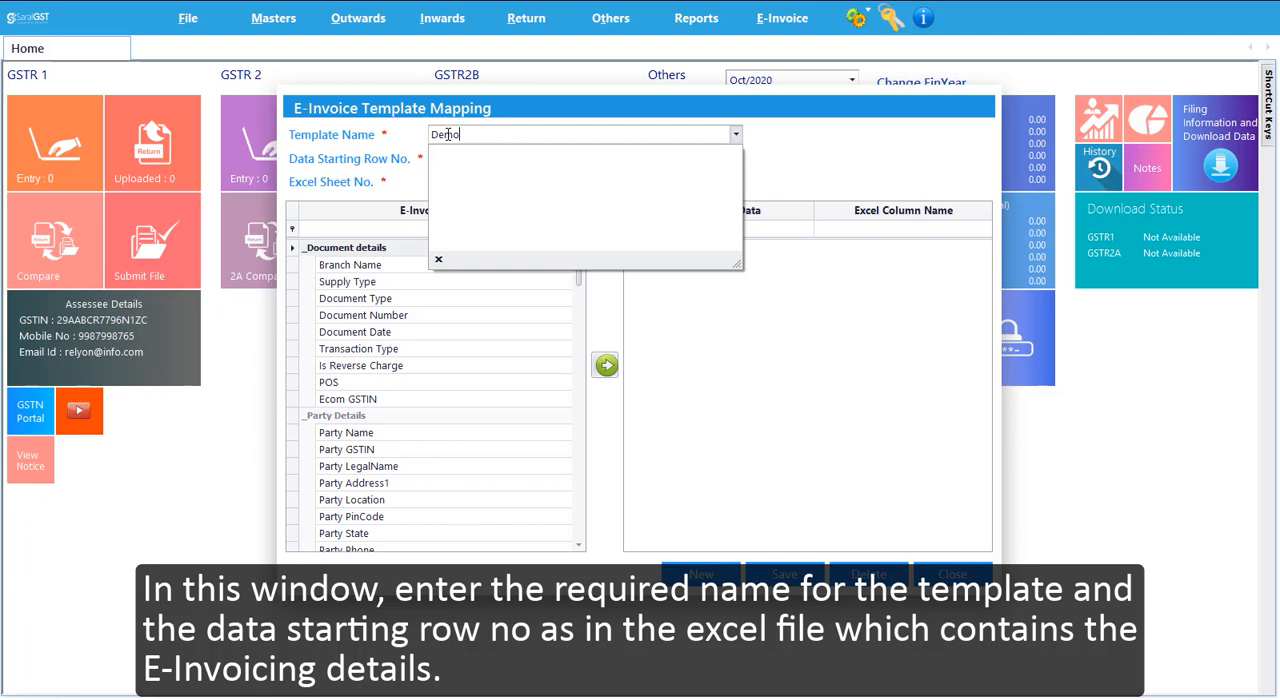
{"action": "left_click", "coordinate": [397, 134]}
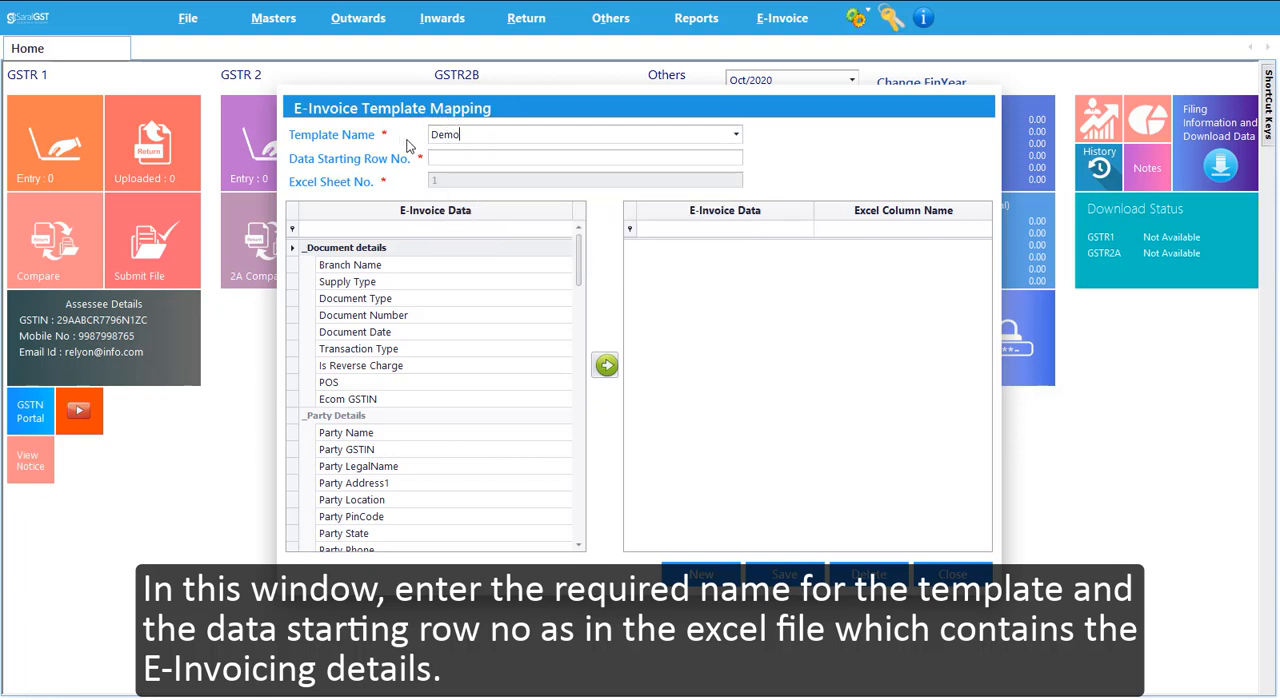
{"action": "left_click", "coordinate": [446, 157]}
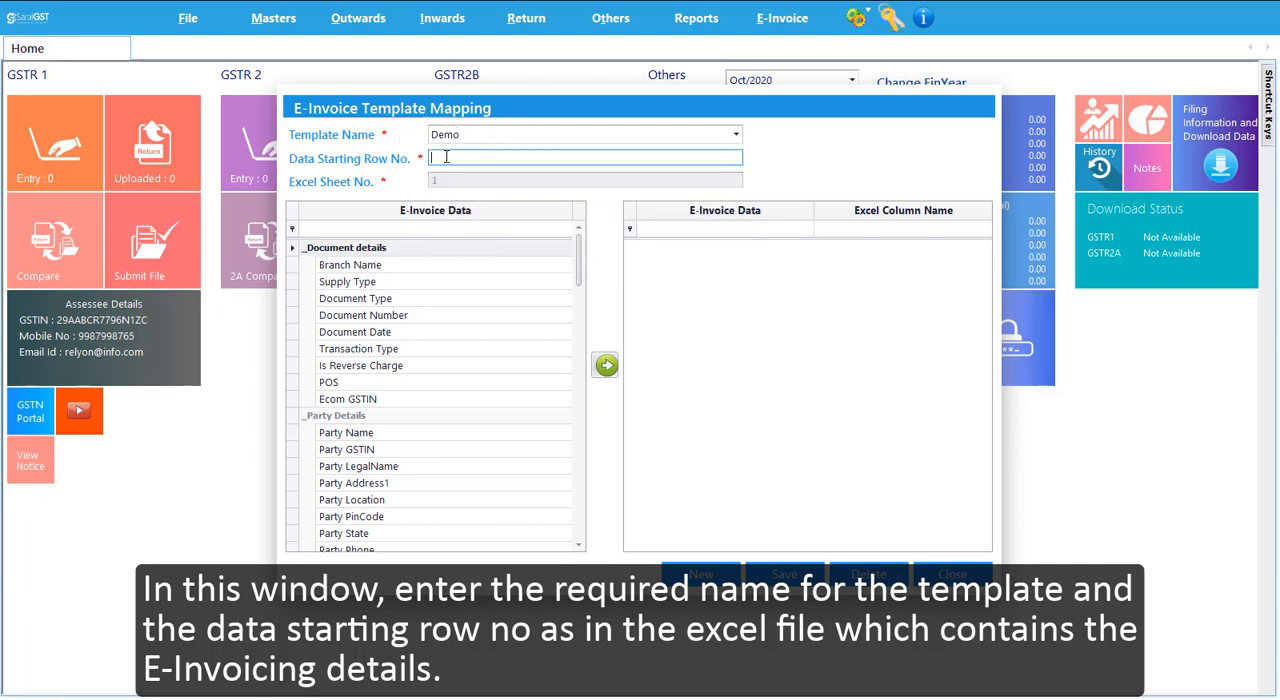
{"action": "type", "text": "2"}
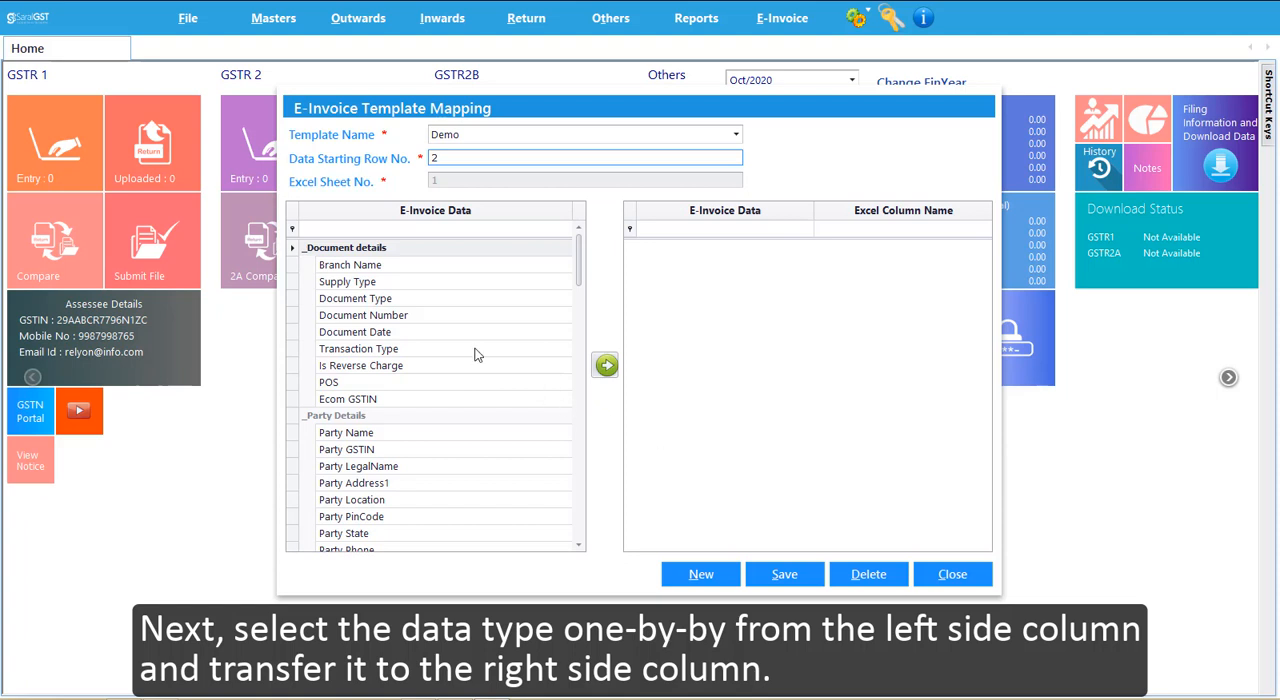
- Add the Branch Name and Supply Type document fields to the template's mapped fields
{"action": "left_click", "coordinate": [368, 266]}
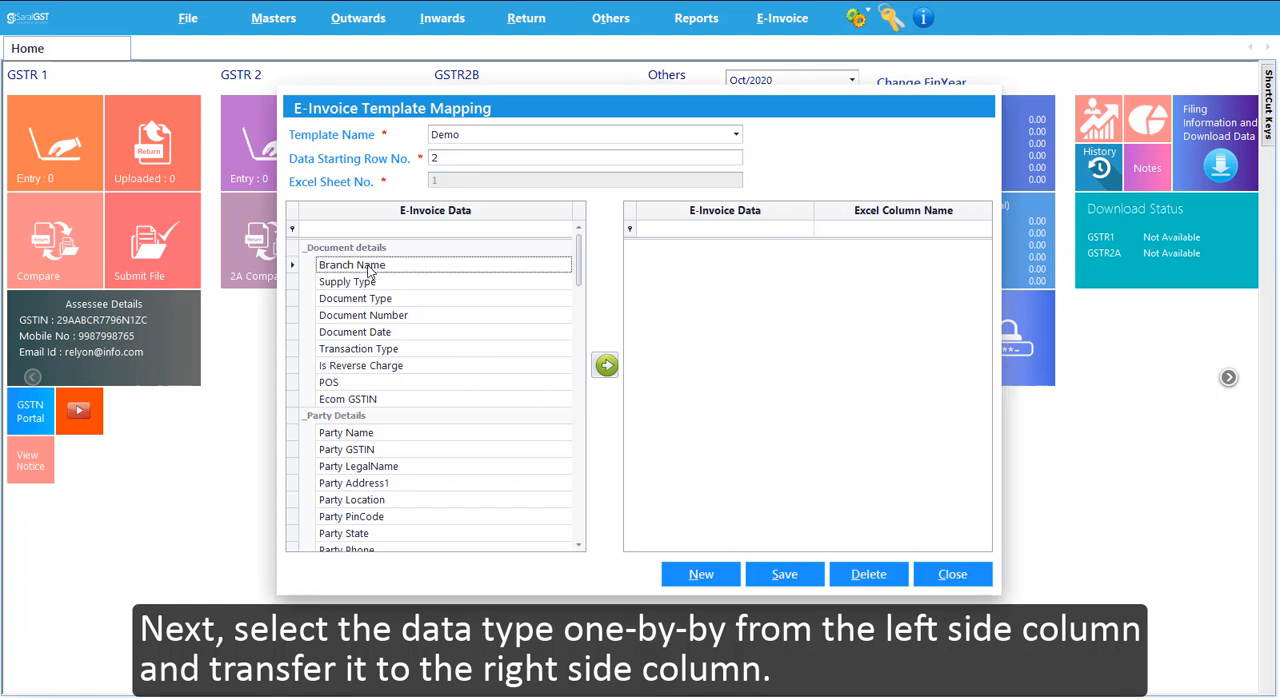
{"action": "left_click", "coordinate": [607, 368]}
{"action": "left_click", "coordinate": [377, 285]}
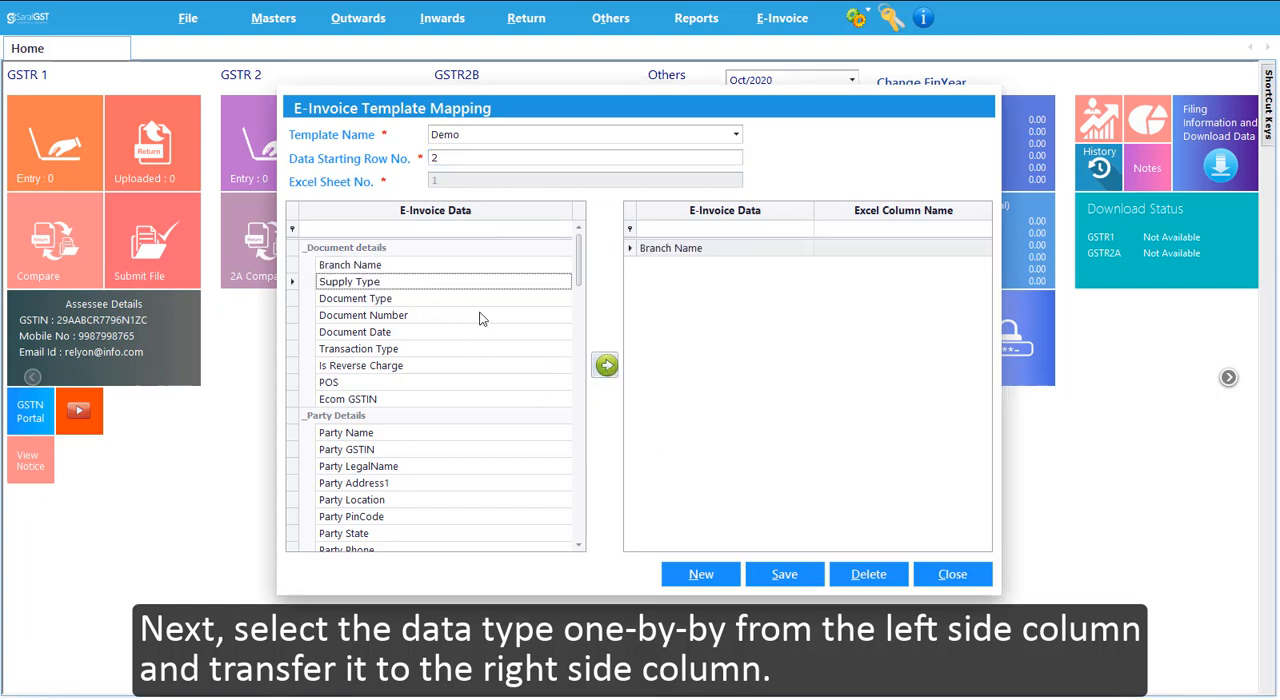
{"action": "left_click", "coordinate": [607, 370]}
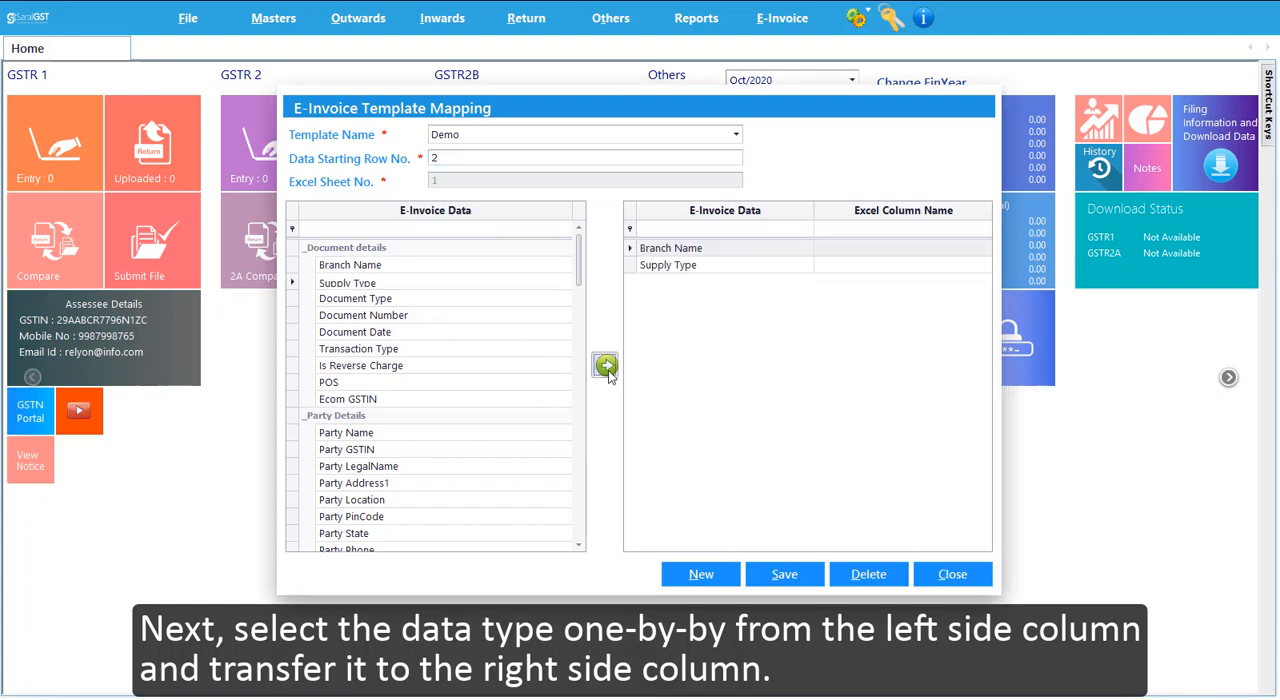
- Assign Excel column A to Branch Name and column B to Supply Type
{"action": "left_click", "coordinate": [842, 248]}
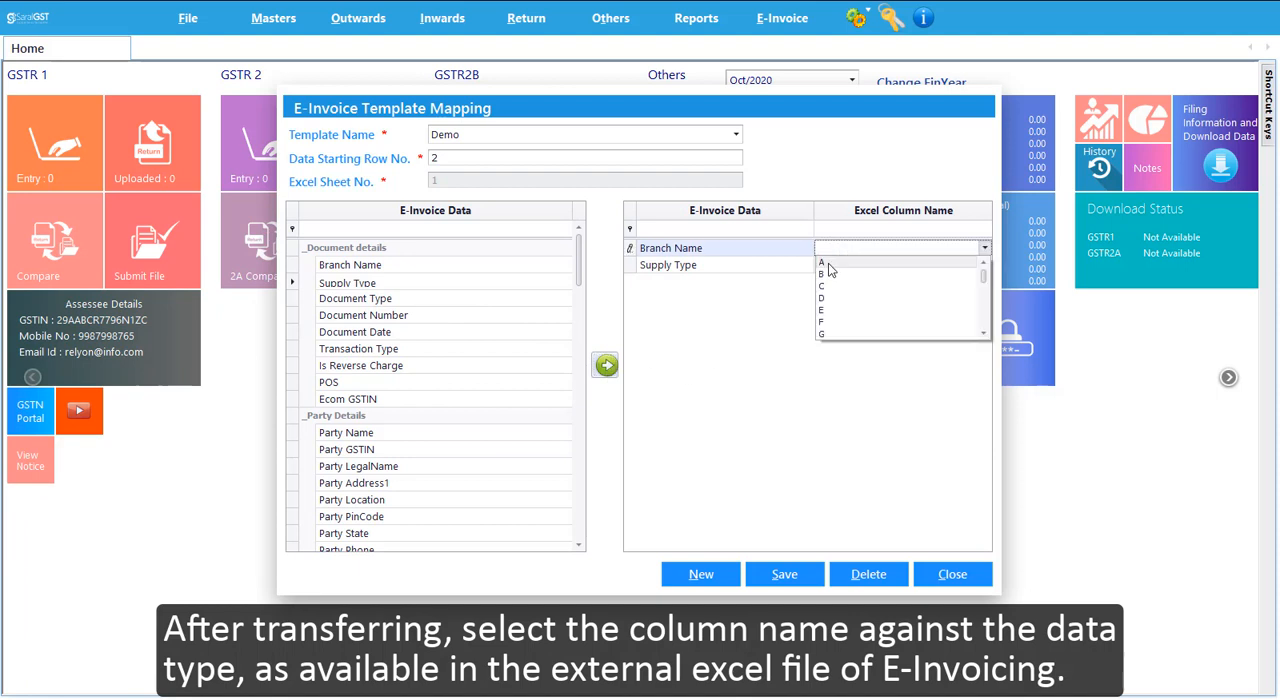
{"action": "left_click", "coordinate": [828, 263]}
{"action": "left_click", "coordinate": [830, 265]}
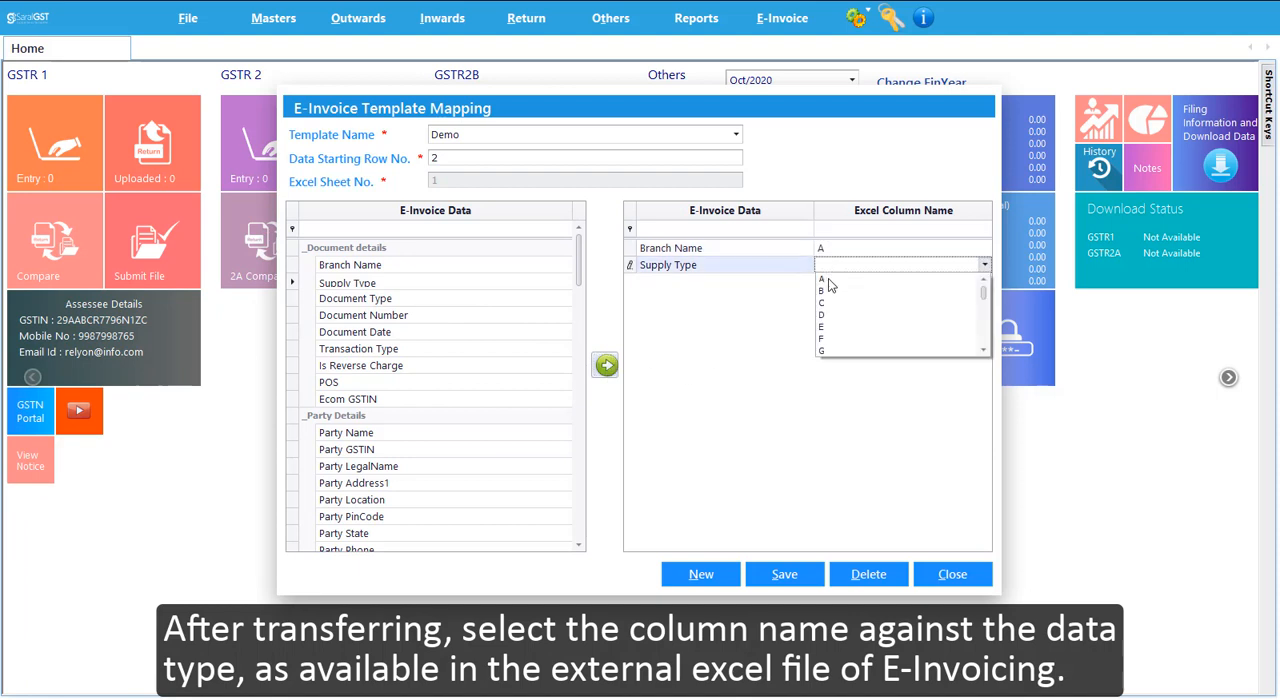
{"action": "left_click", "coordinate": [830, 292]}
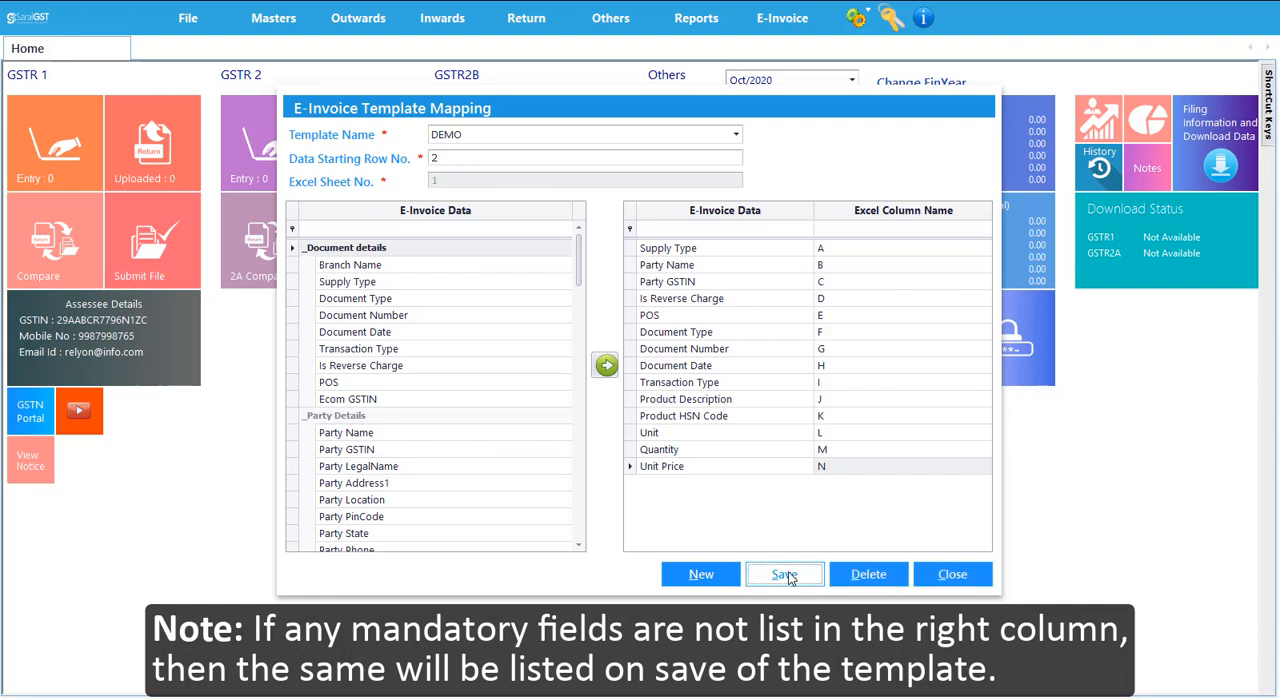
- Try to save the template, and add the mandatory GST Rate field mapped to Excel column O
{"action": "left_click", "coordinate": [785, 575]}
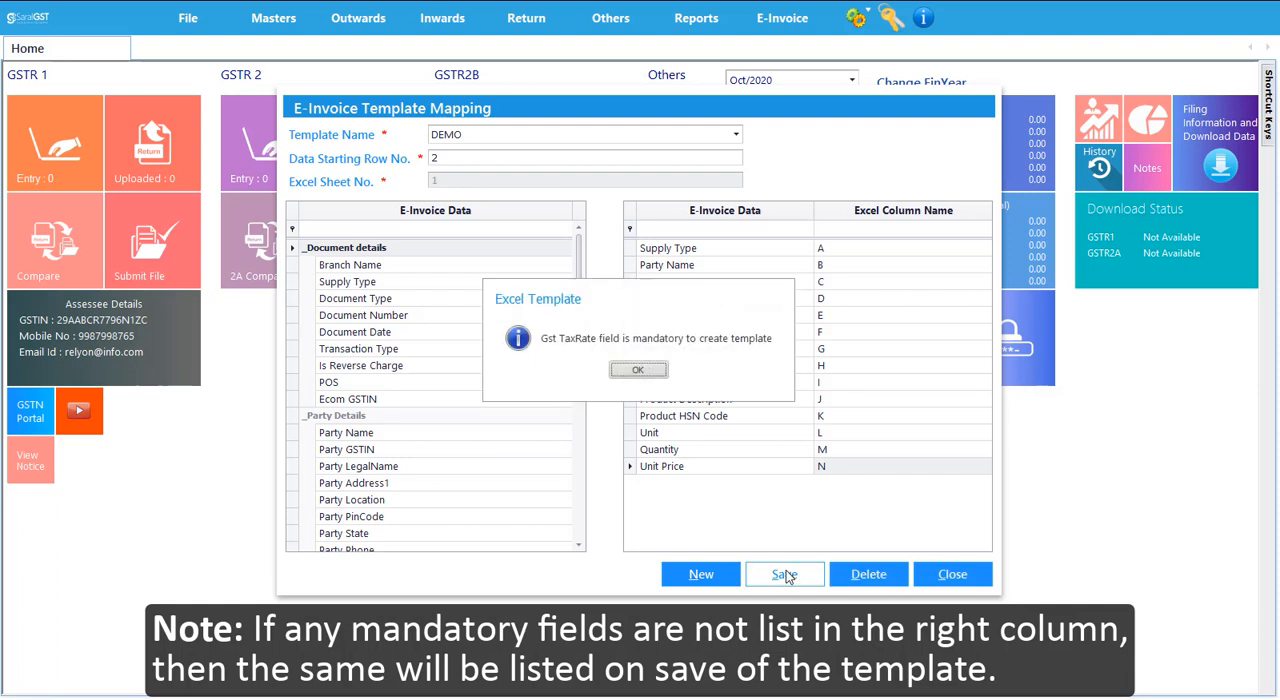
{"action": "left_click", "coordinate": [636, 372]}
{"action": "left_click", "coordinate": [353, 229]}
{"action": "type", "text": "rat"}
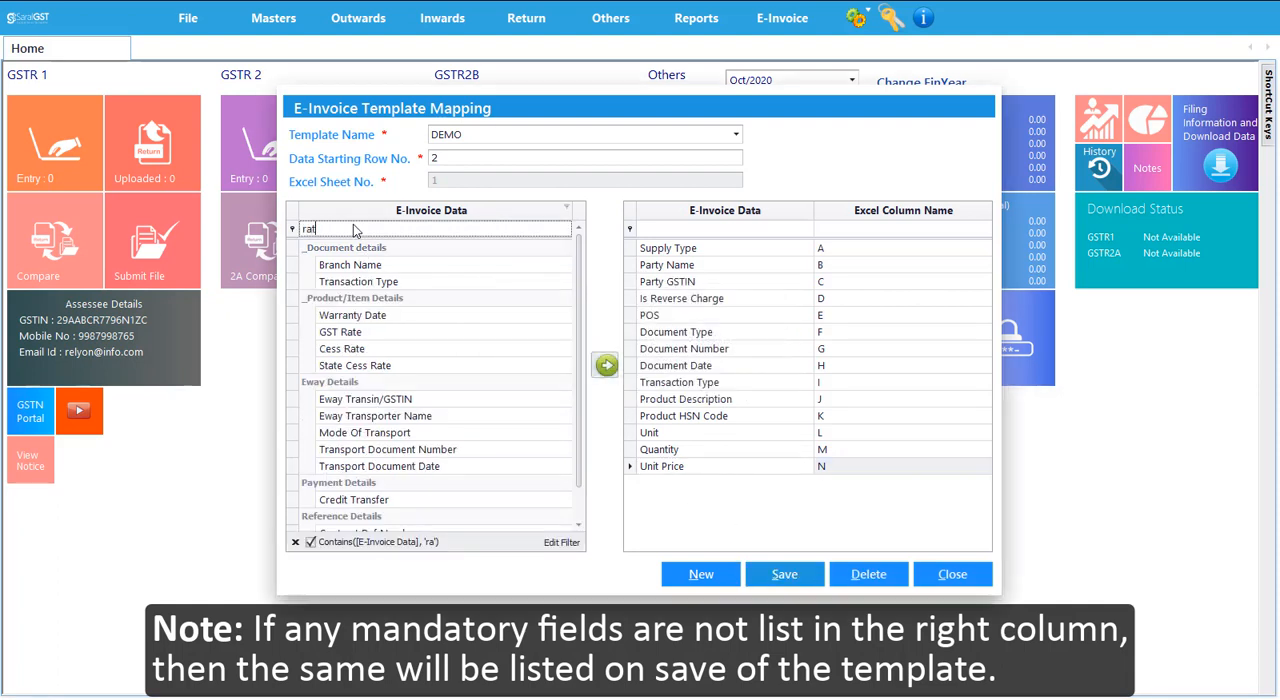
{"action": "type", "text": "e"}
{"action": "left_click", "coordinate": [340, 266]}
{"action": "left_click", "coordinate": [606, 366]}
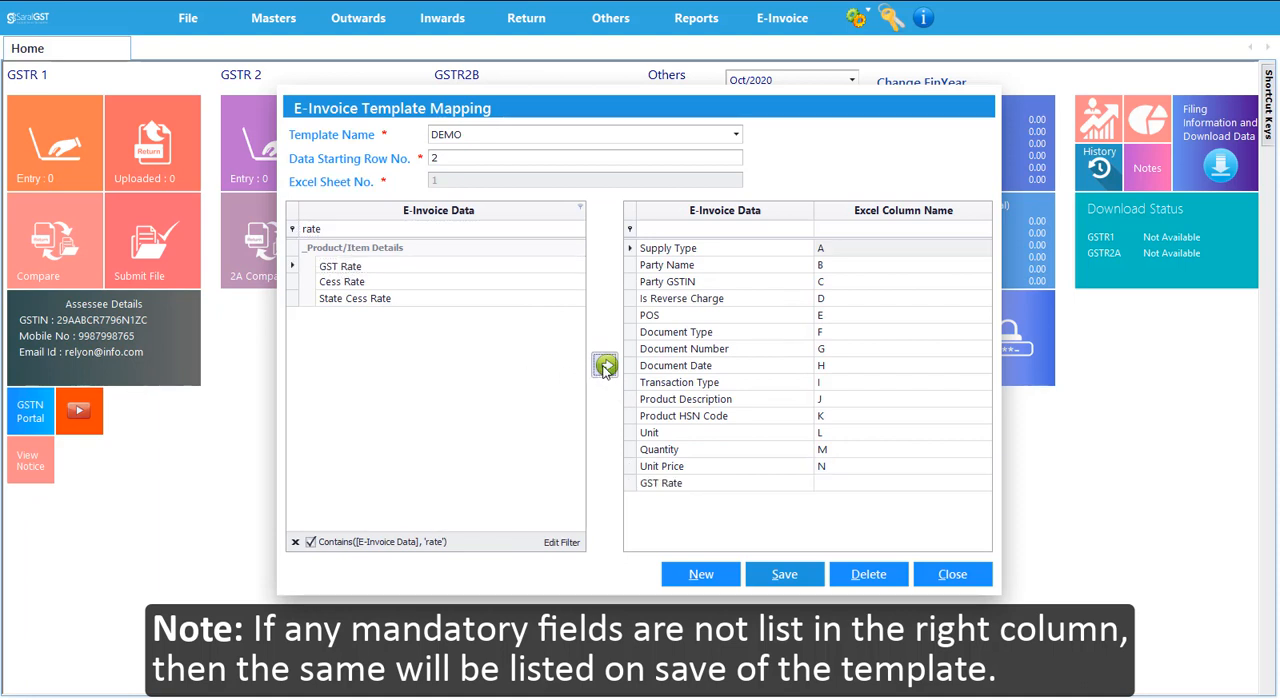
{"action": "left_click", "coordinate": [837, 482]}
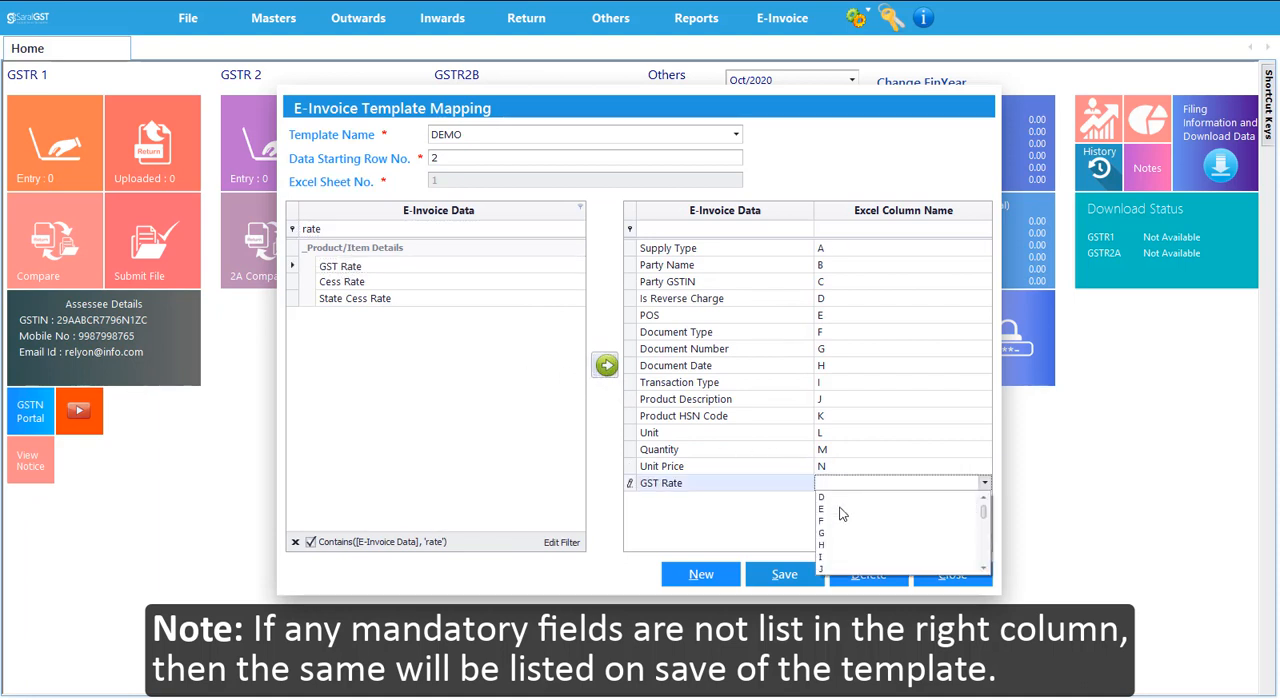
{"action": "scroll", "coordinate": [828, 546], "scroll_direction": "down", "scroll_amount": 2}
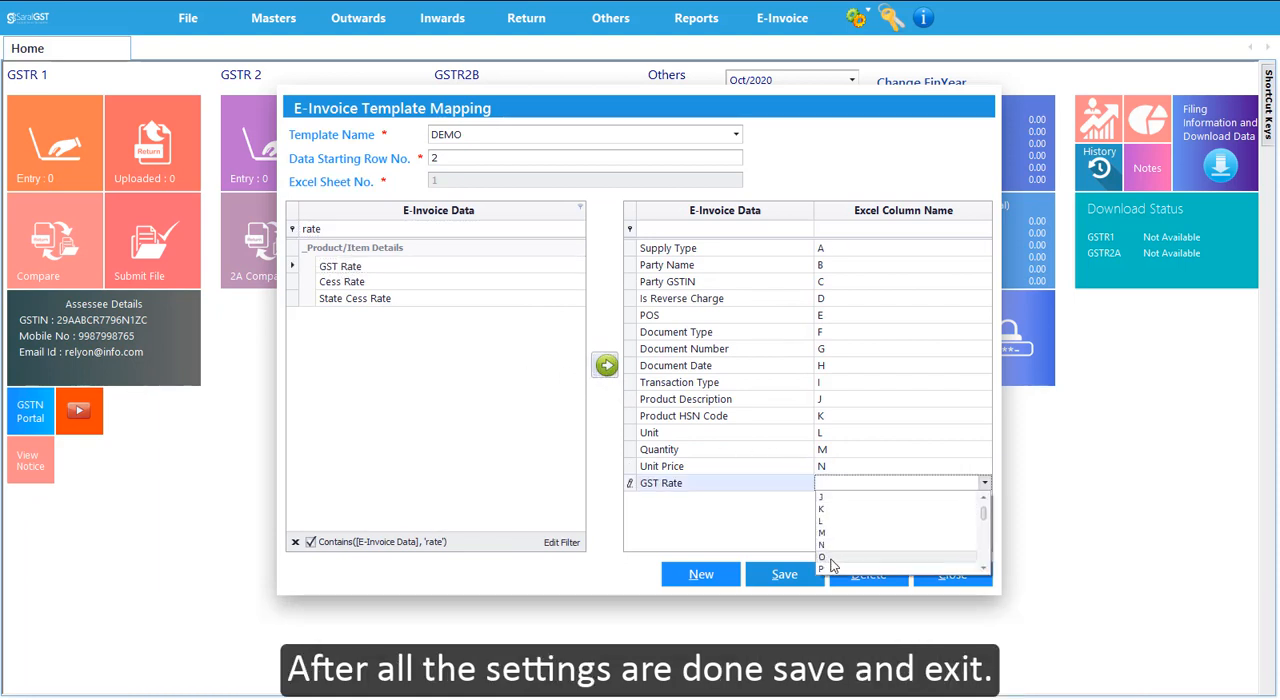
{"action": "left_click", "coordinate": [830, 558]}
- Save the DEMO template, and close the template mapping and Excel Import windows
{"action": "left_click", "coordinate": [784, 577]}
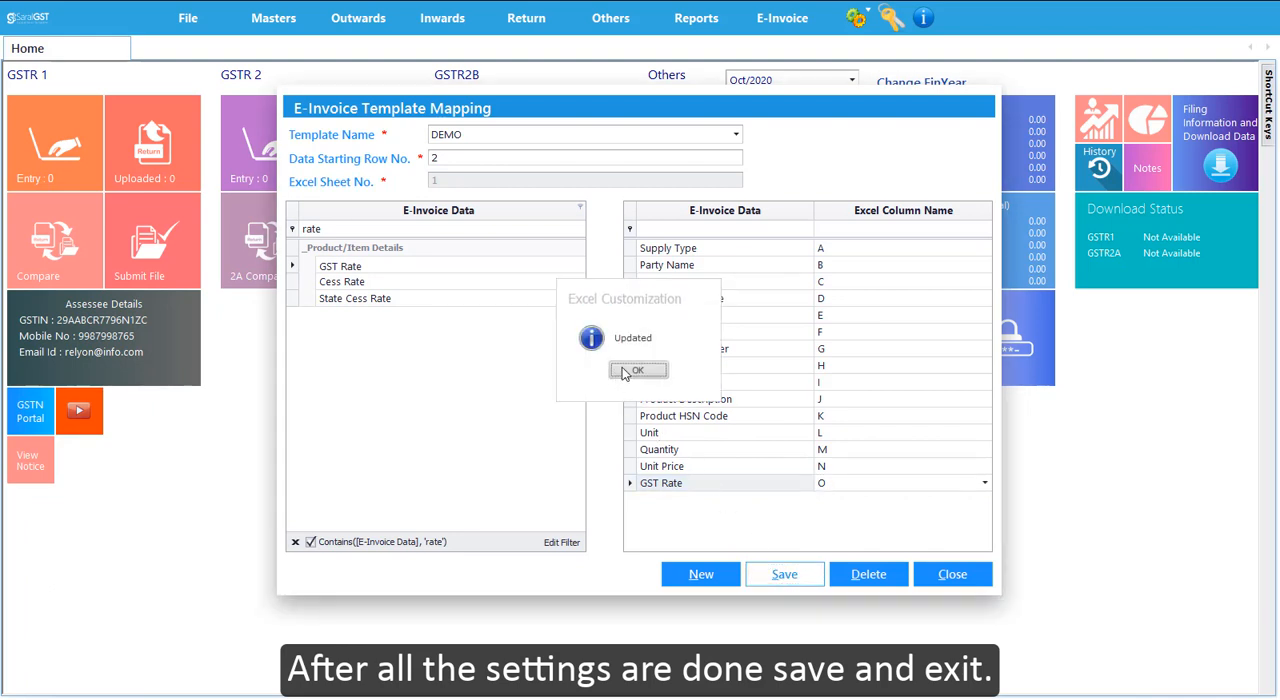
{"action": "left_click", "coordinate": [626, 372]}
{"action": "left_click", "coordinate": [952, 575]}
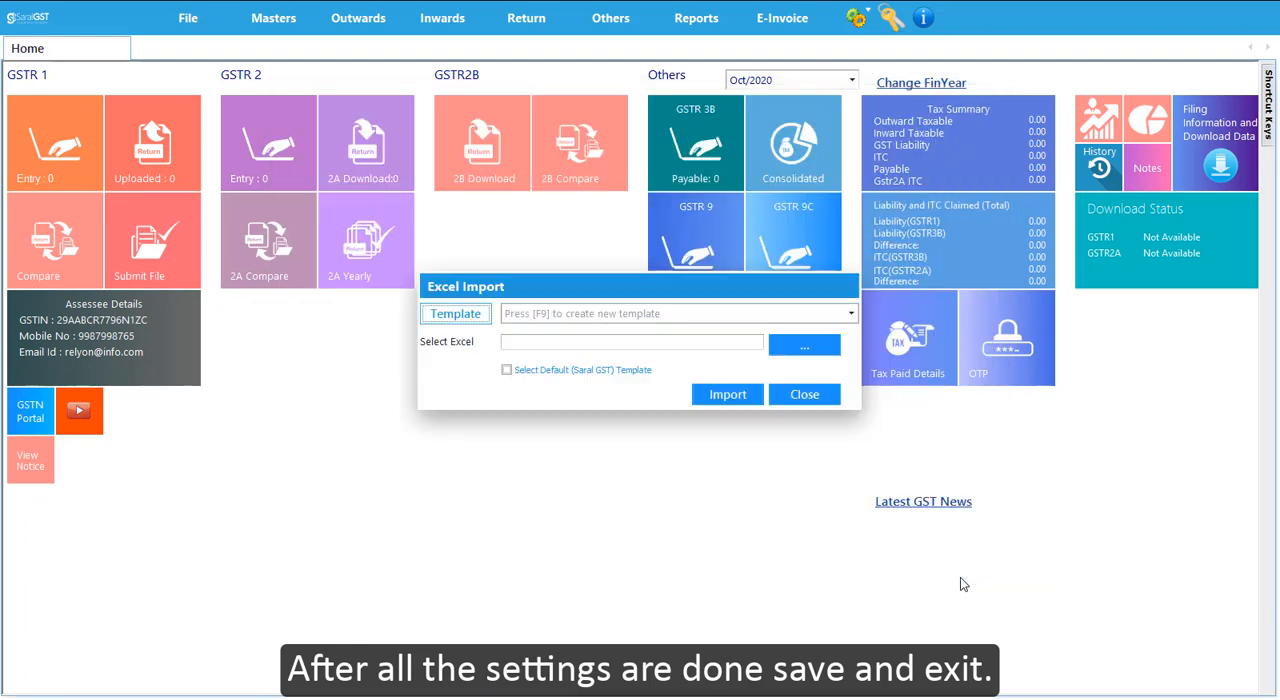
{"action": "left_click", "coordinate": [800, 394]}
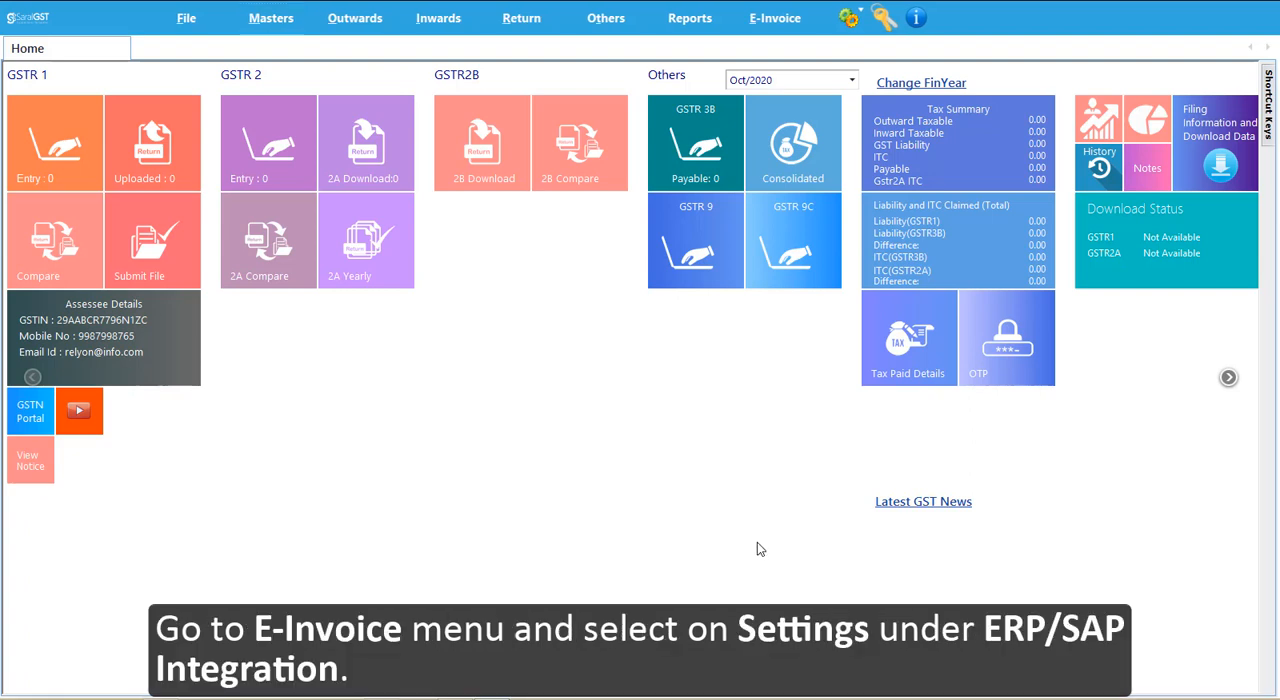
- In the ERP / SAP Integration settings, enable eInvoice auto syncing every 1 minute using Excel Customized Integration
{"action": "left_click", "coordinate": [782, 30]}
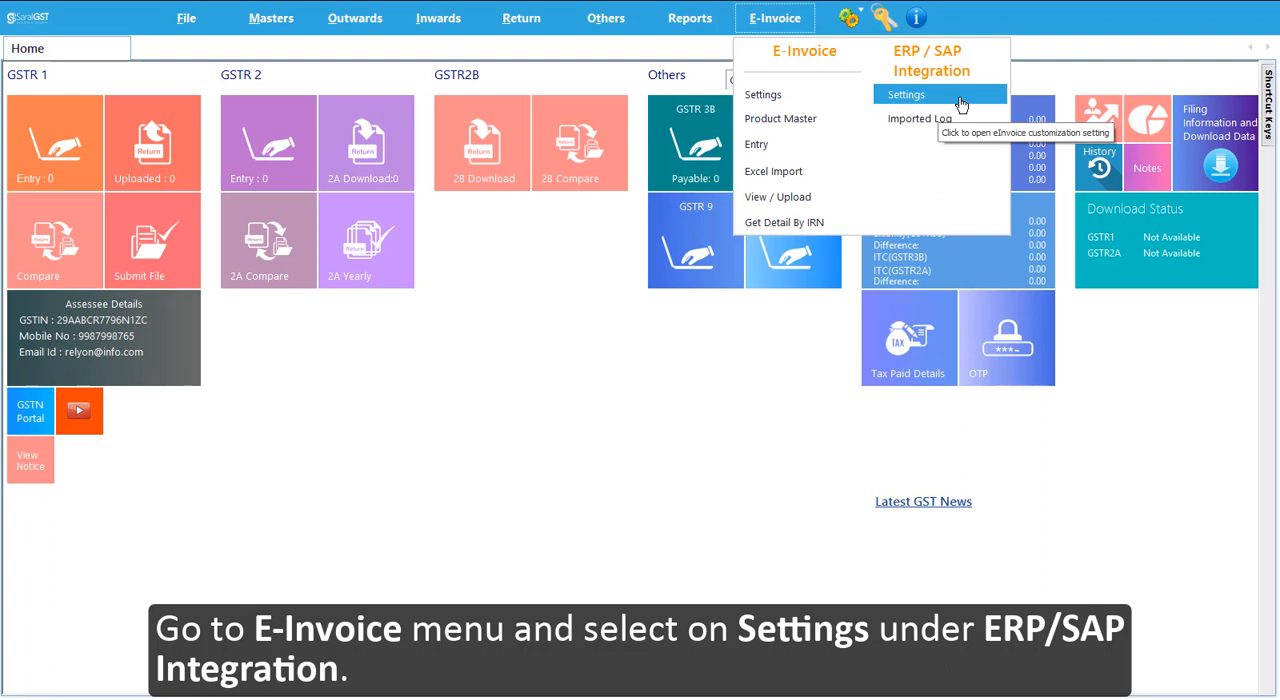
{"action": "left_click", "coordinate": [960, 105]}
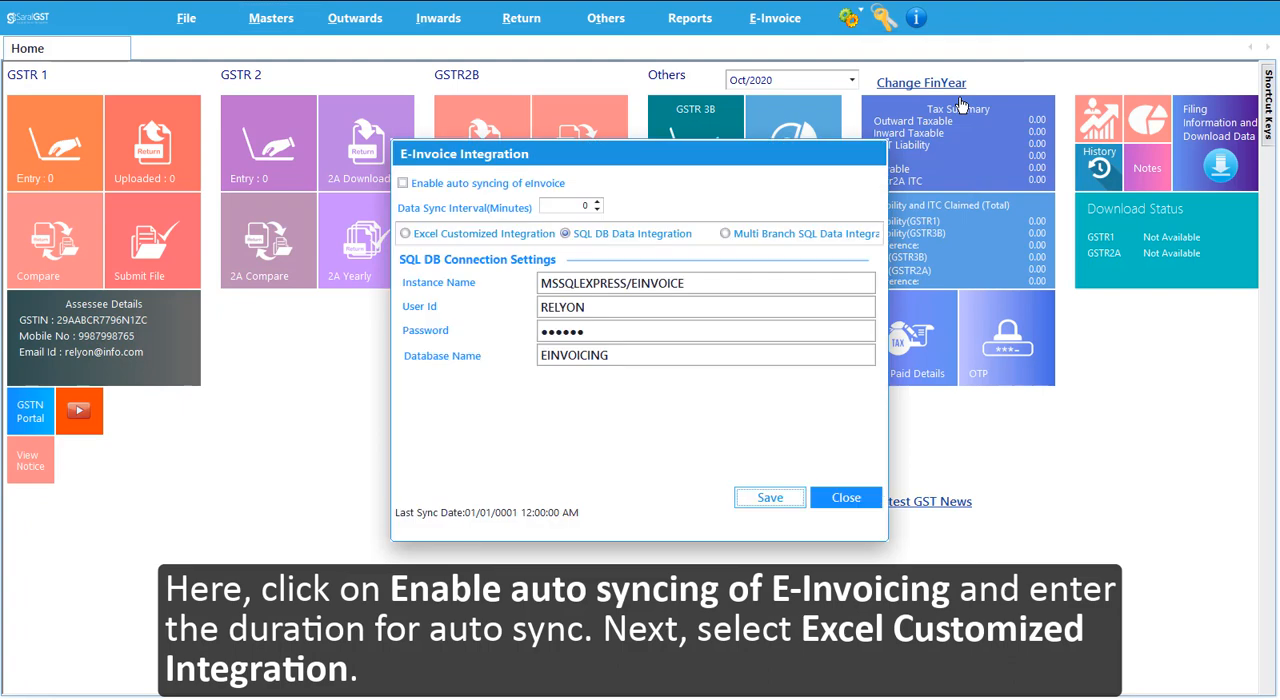
{"action": "left_click", "coordinate": [404, 186]}
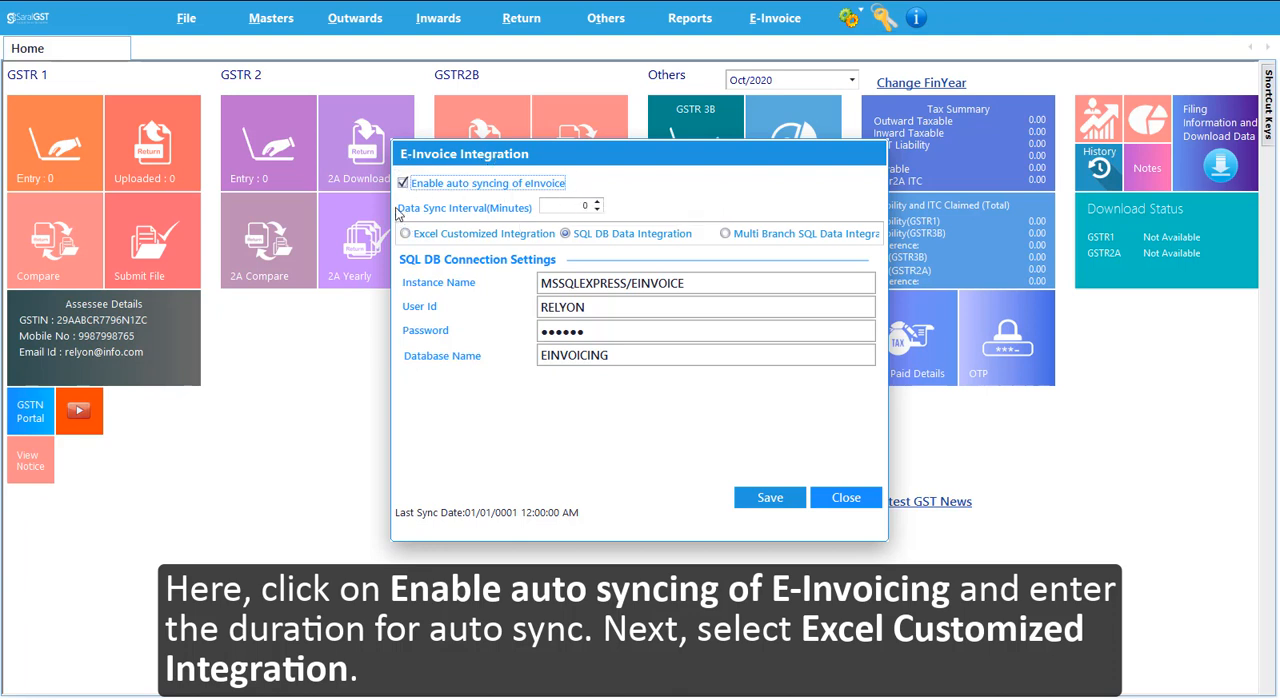
{"action": "left_click", "coordinate": [598, 203]}
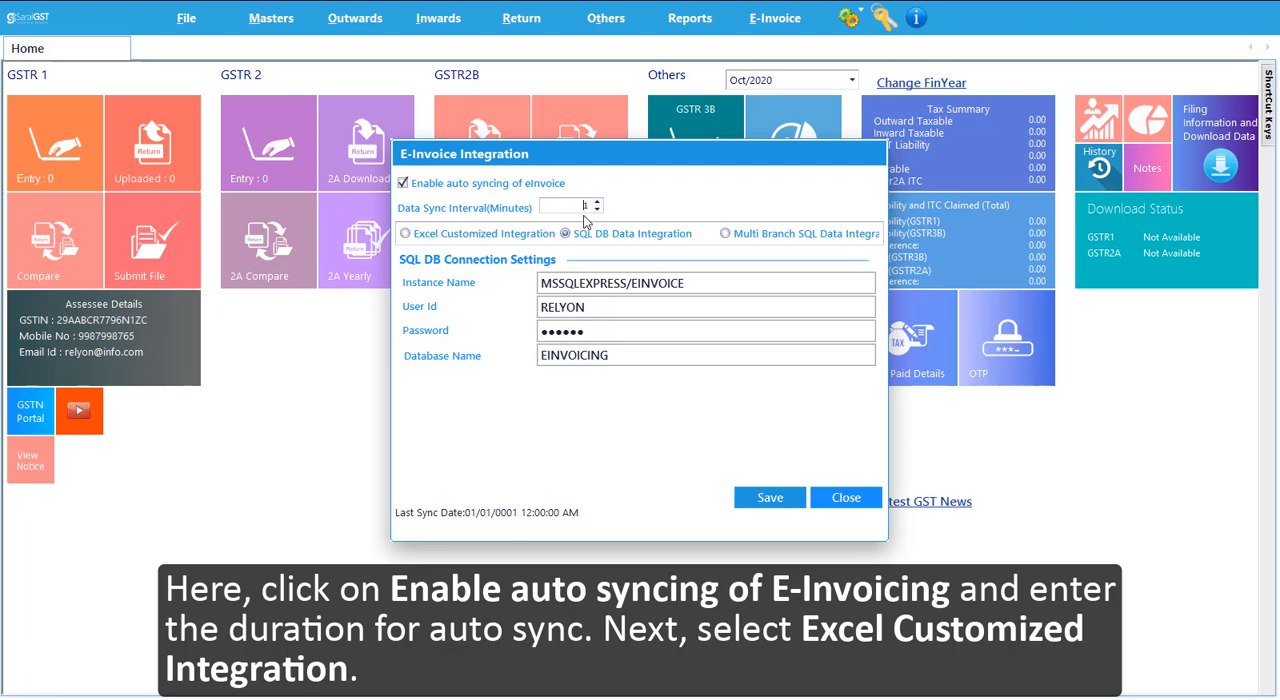
{"action": "left_click", "coordinate": [406, 234]}
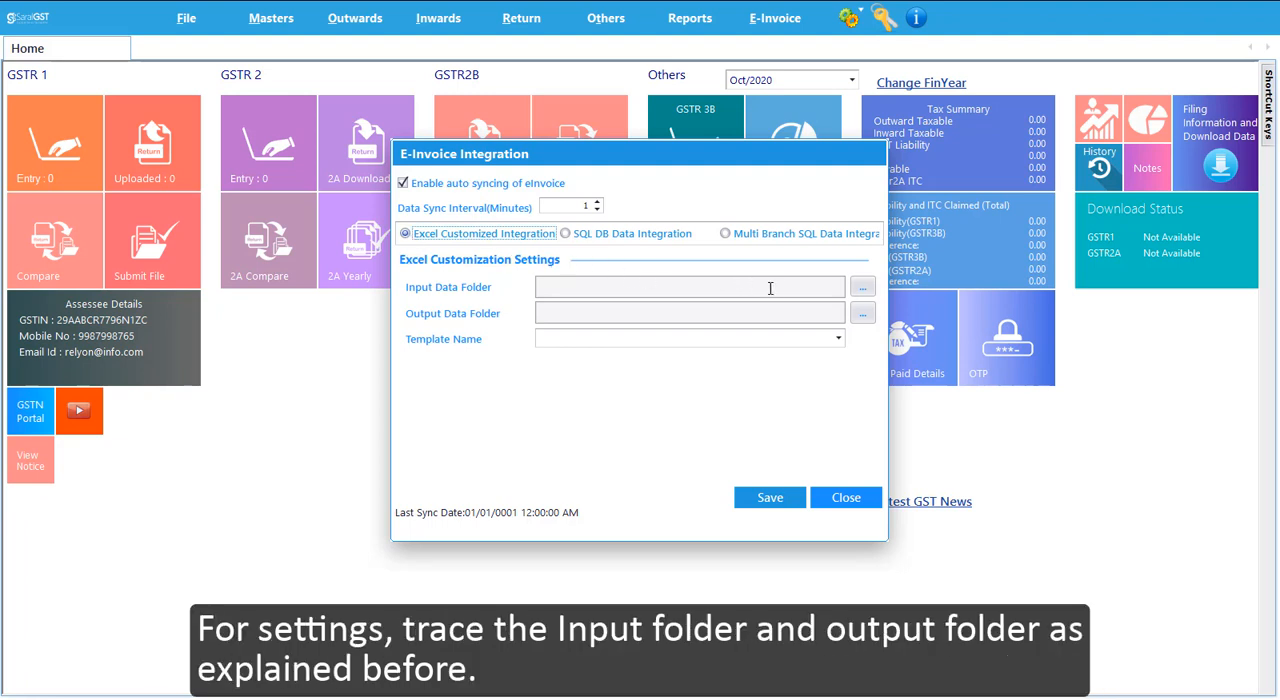
- Set the Input Data Folder to E:\INPUT
{"action": "left_click", "coordinate": [866, 292]}
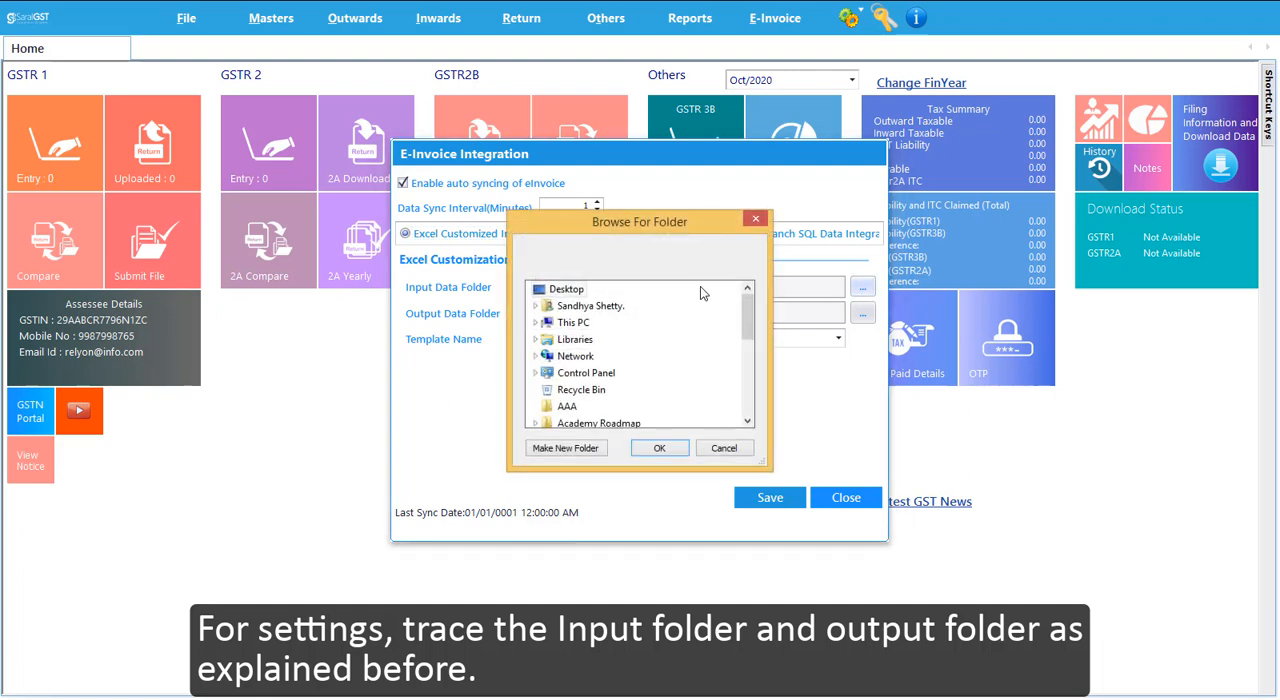
{"action": "left_click", "coordinate": [536, 323]}
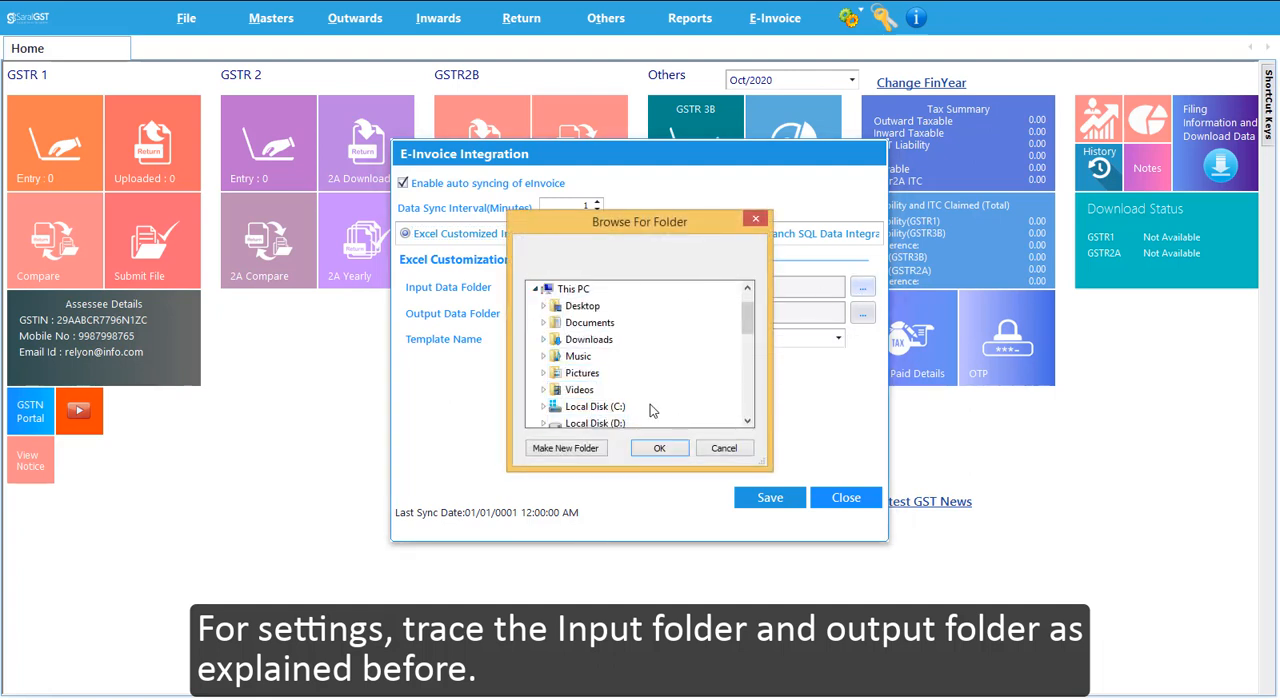
{"action": "scroll", "coordinate": [602, 396], "scroll_direction": "down", "scroll_amount": 2}
{"action": "double_click", "coordinate": [600, 393]}
{"action": "left_click", "coordinate": [597, 402]}
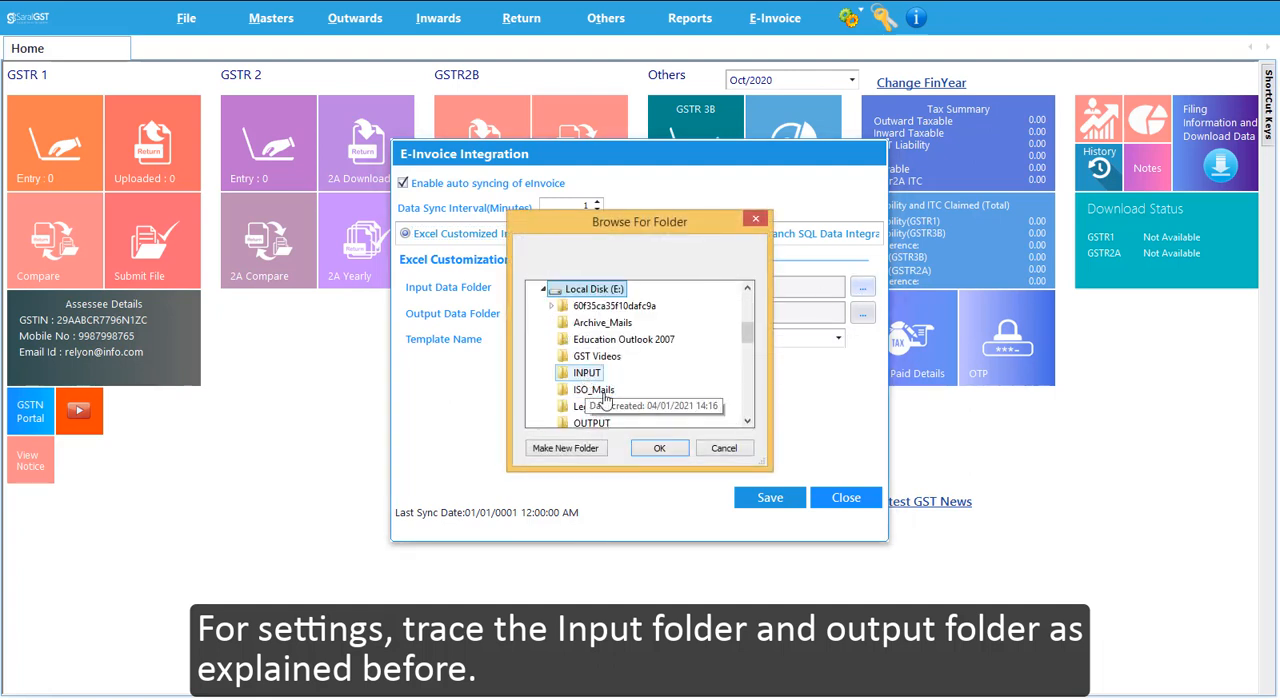
{"action": "left_click", "coordinate": [659, 448]}
- Set the Output Data Folder to E:\OUTPUT
{"action": "left_click", "coordinate": [862, 314]}
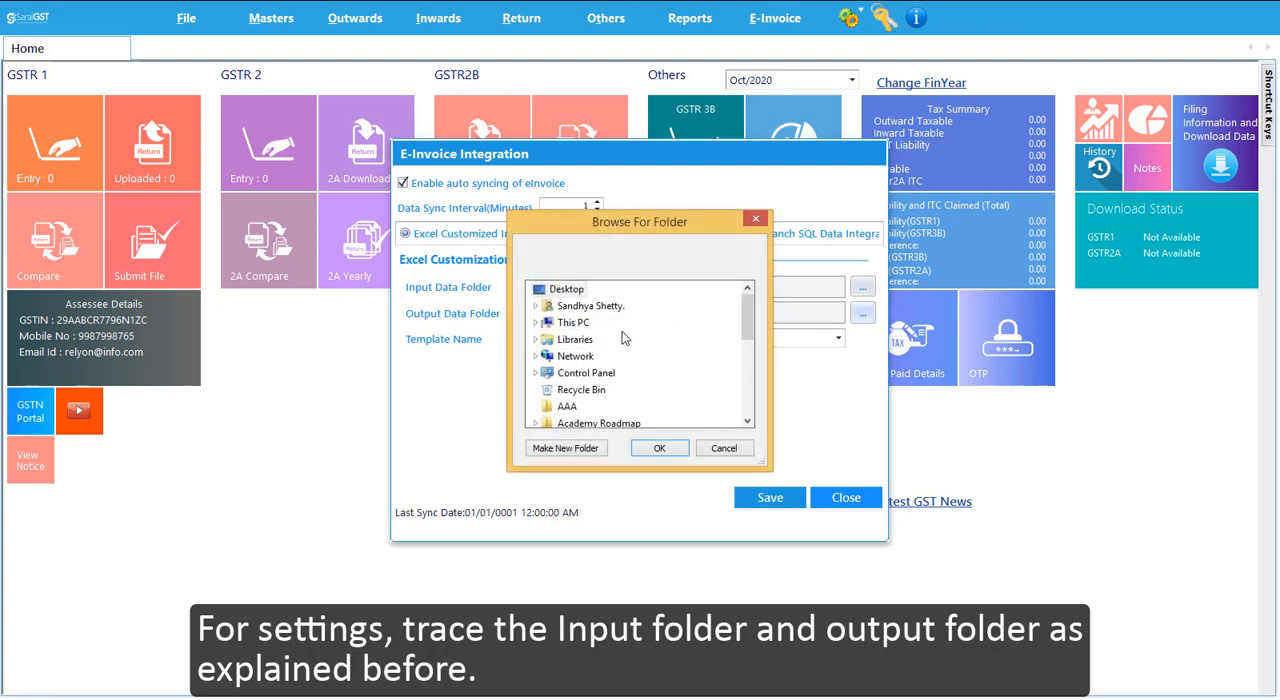
{"action": "left_click", "coordinate": [536, 323]}
{"action": "scroll", "coordinate": [602, 396], "scroll_direction": "down", "scroll_amount": 3}
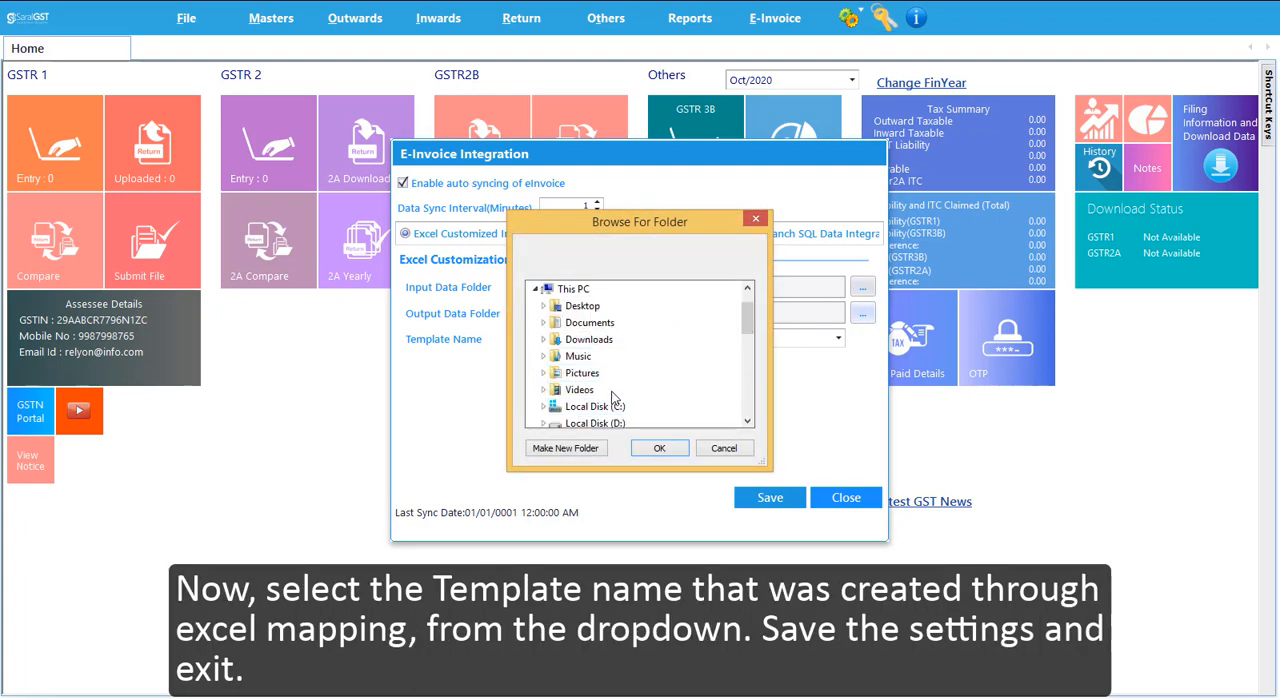
{"action": "double_click", "coordinate": [600, 393]}
{"action": "scroll", "coordinate": [590, 395], "scroll_direction": "down", "scroll_amount": 1}
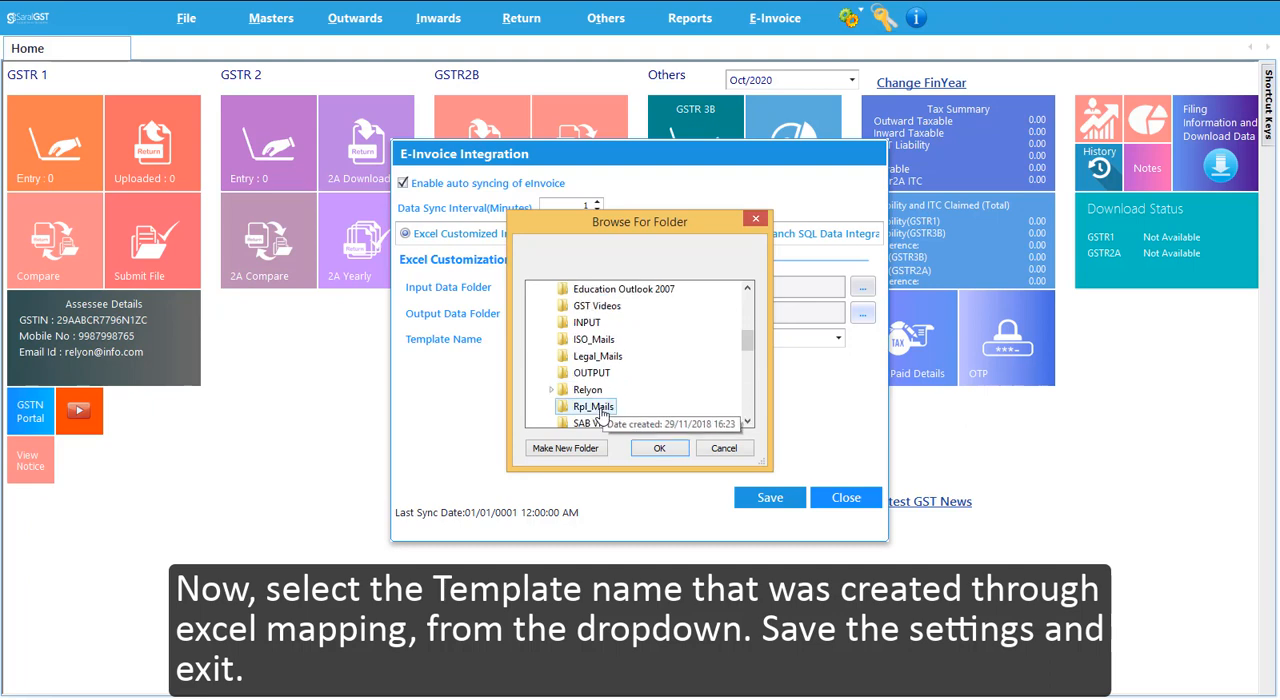
{"action": "left_click", "coordinate": [591, 372]}
{"action": "left_click", "coordinate": [659, 448]}
- Choose DEMO as the template for the Excel customized integration
{"action": "left_click", "coordinate": [838, 338]}
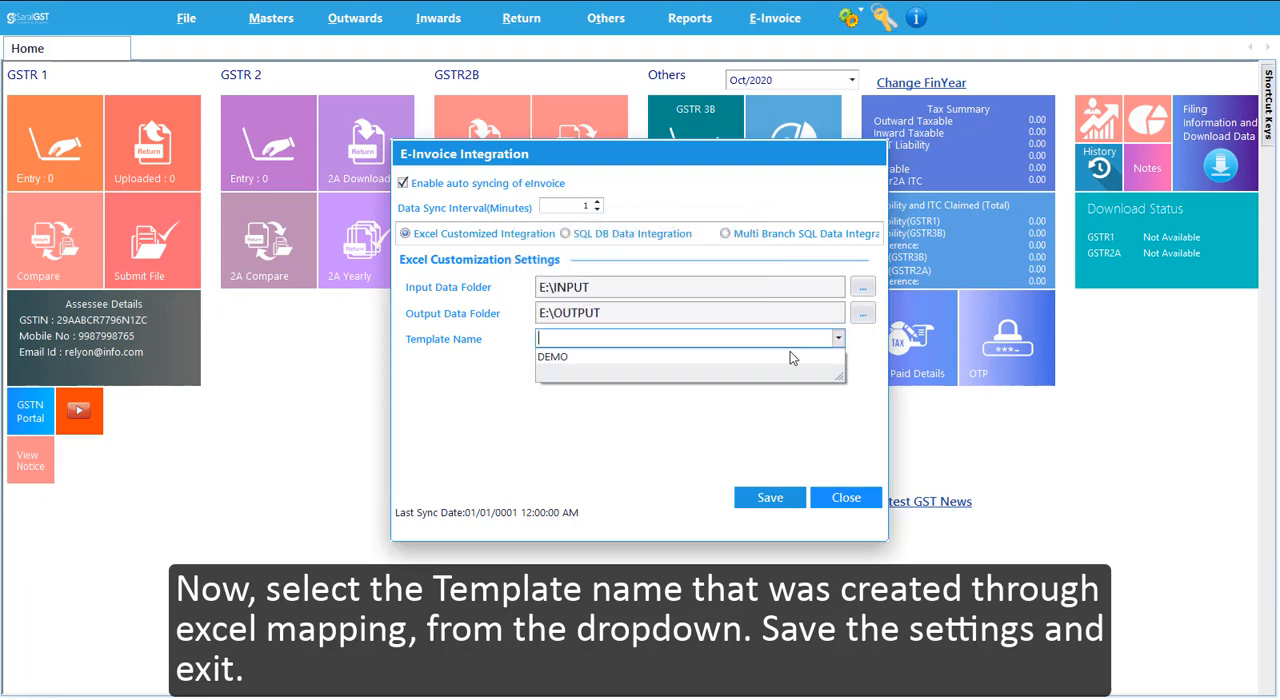
{"action": "left_click", "coordinate": [761, 356]}
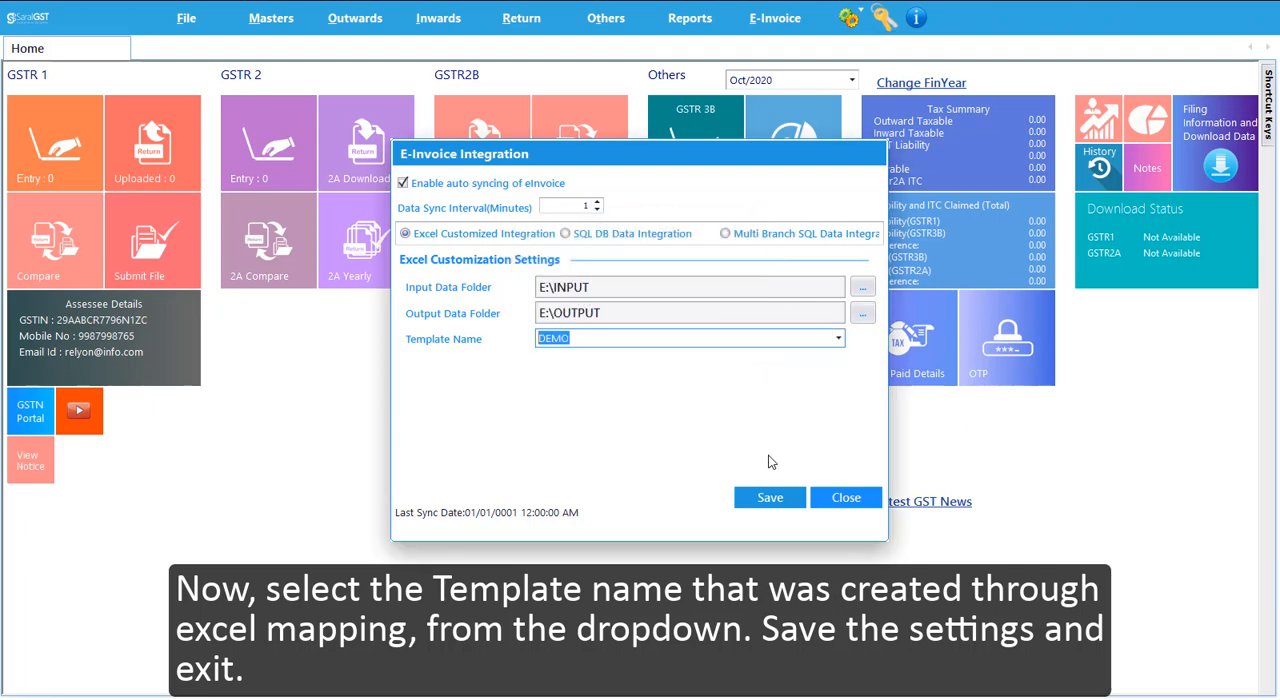
- Save the E-Invoice Integration settings, acknowledge the update notice and close the settings dialog
{"action": "left_click", "coordinate": [766, 498]}
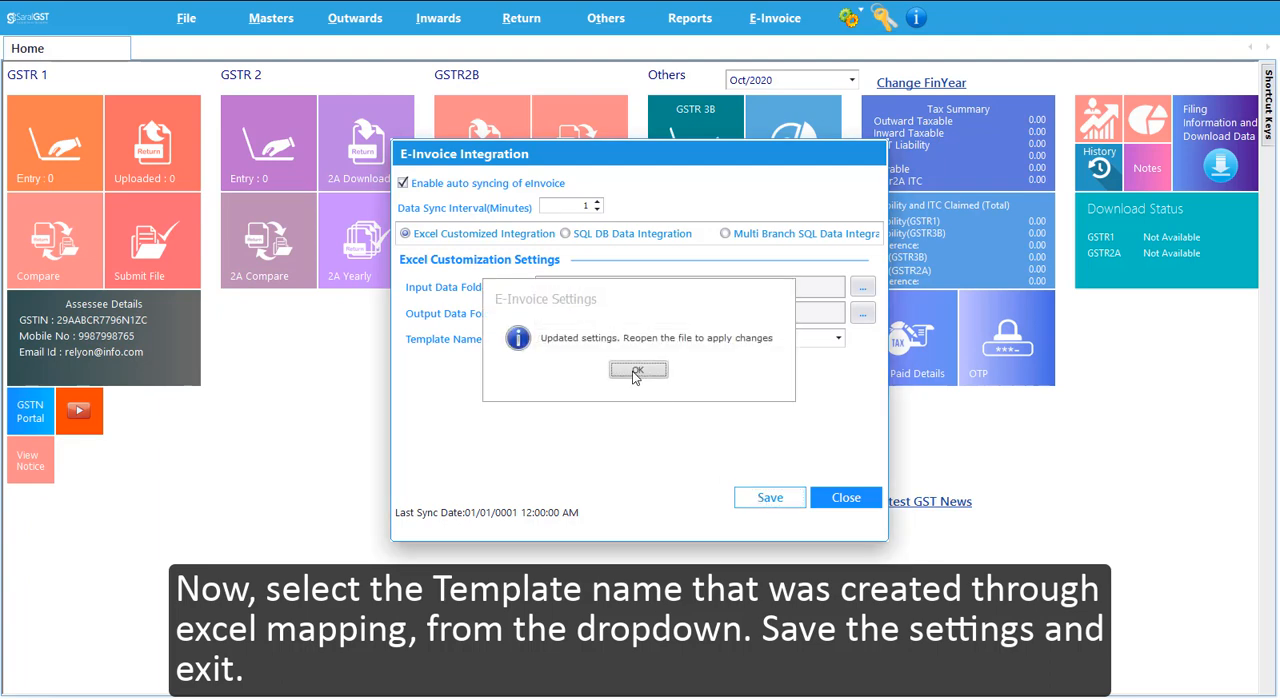
{"action": "left_click", "coordinate": [632, 371]}
{"action": "left_click", "coordinate": [846, 498]}
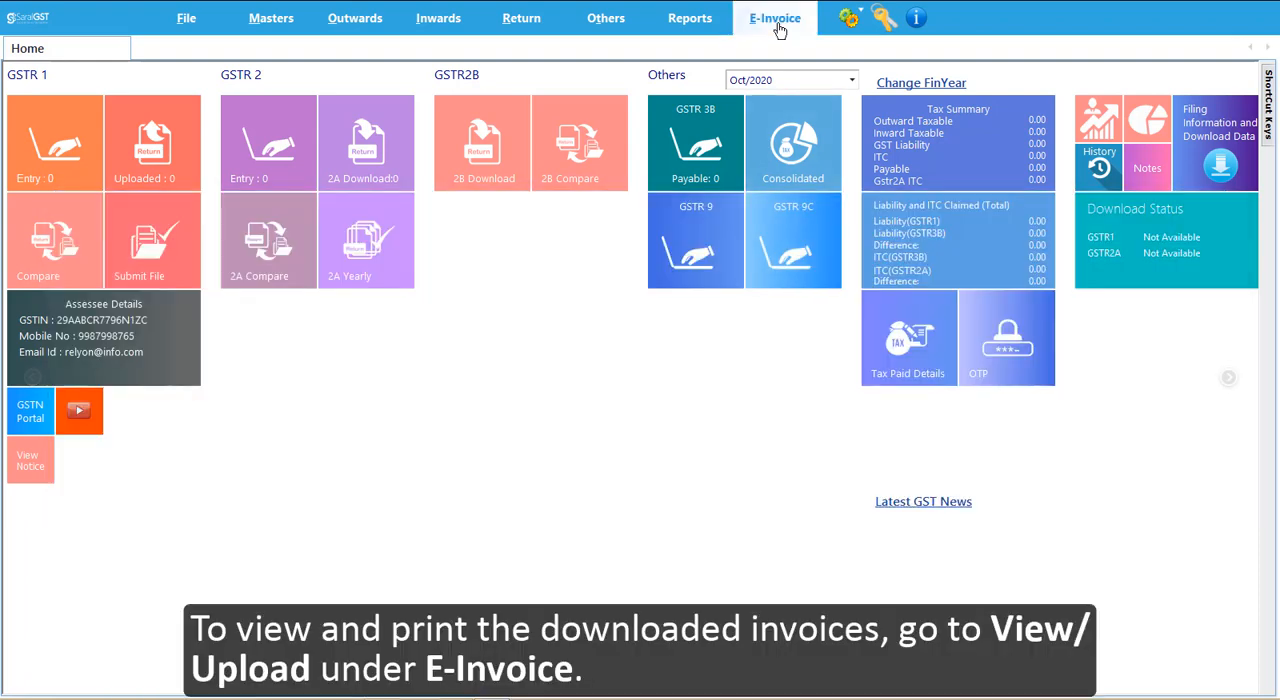
- Open the E-Invoice View / Upload list and load the invoices dated from 04/01/2021 to 04/01/2021
{"action": "left_click", "coordinate": [779, 24]}
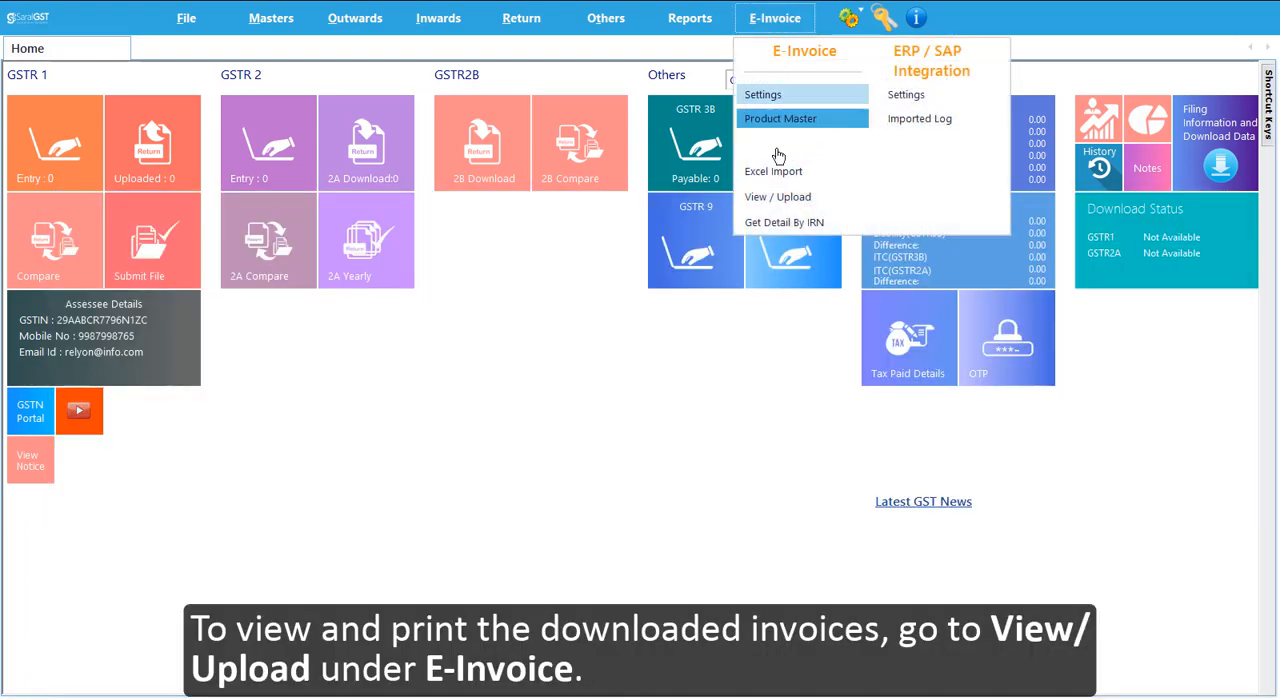
{"action": "left_click", "coordinate": [835, 207]}
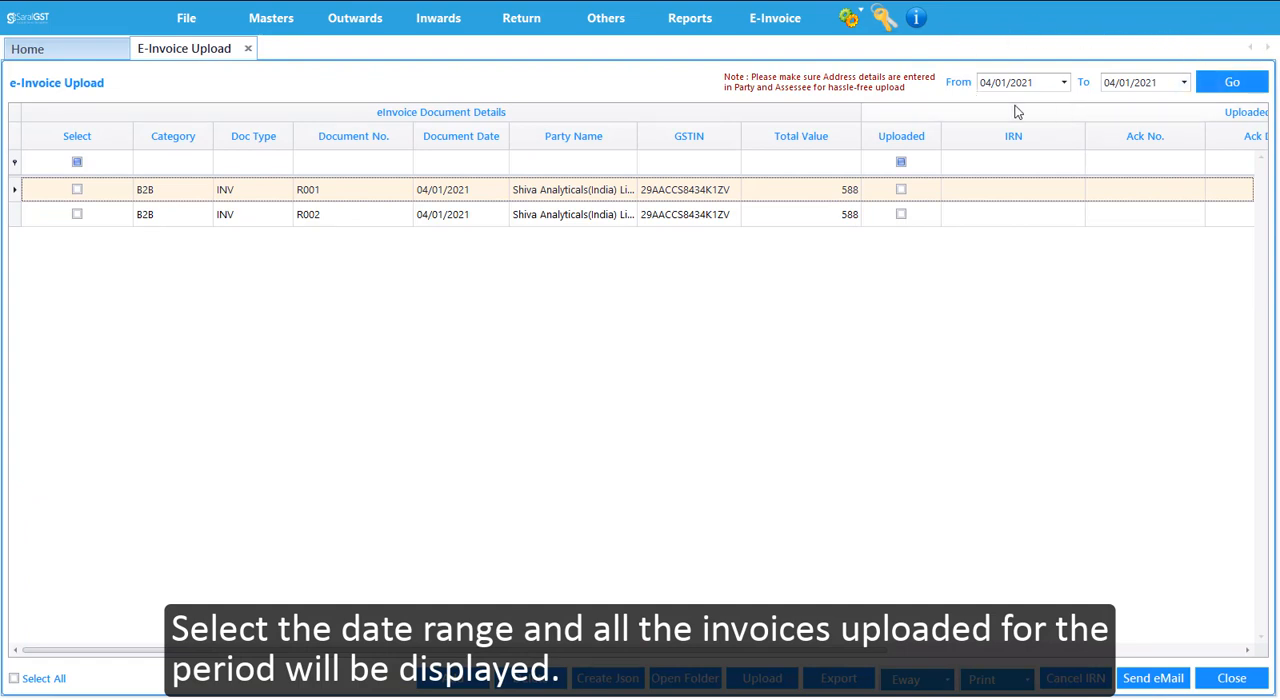
{"action": "left_click", "coordinate": [1218, 84]}
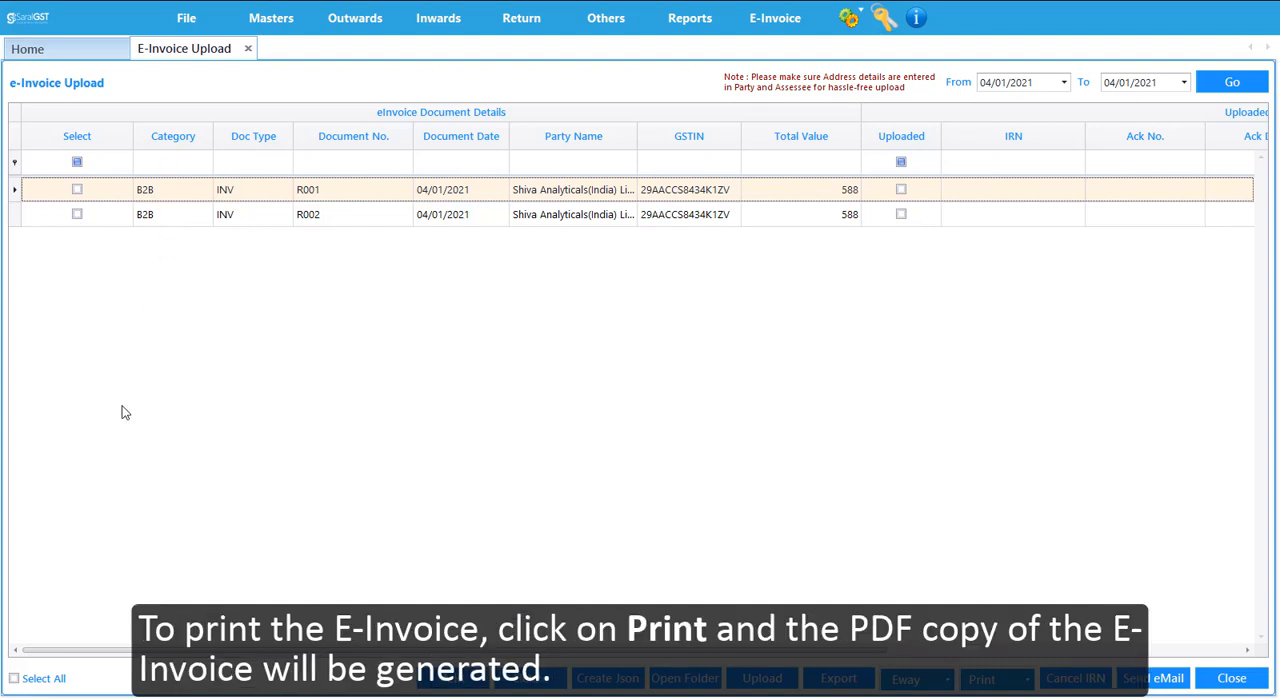
- Select all the listed e-invoices and print them
{"action": "left_click", "coordinate": [14, 678]}
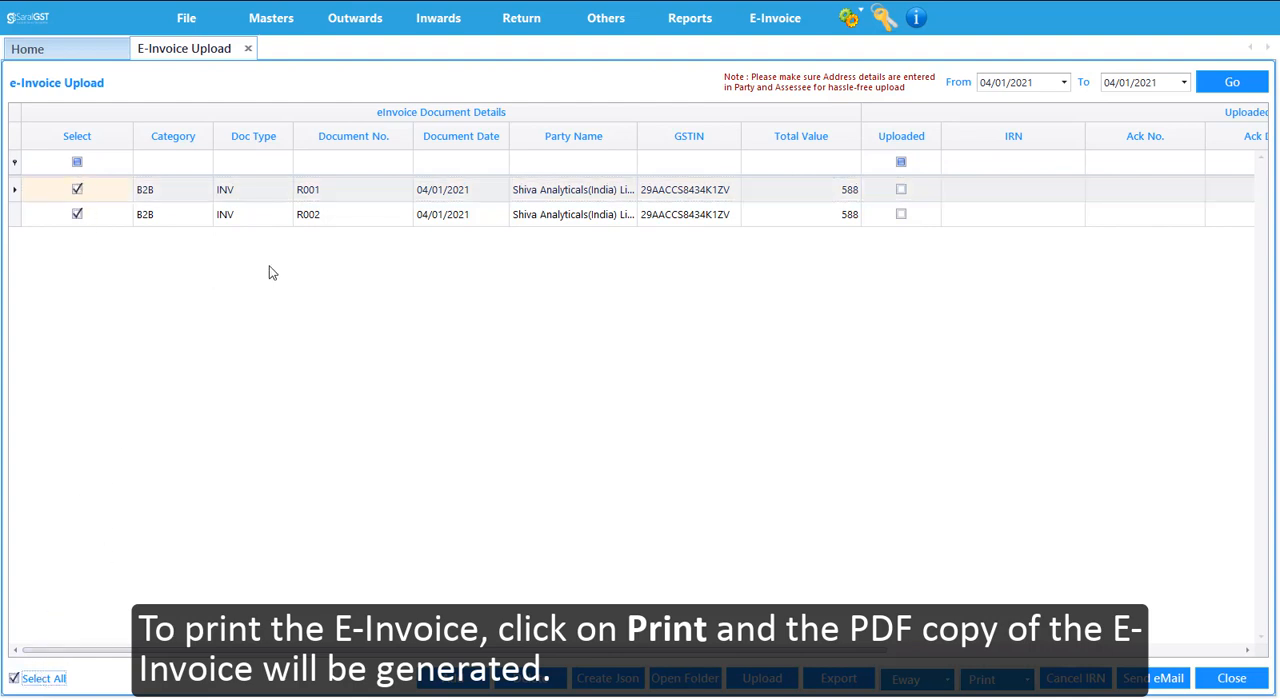
{"action": "left_click", "coordinate": [1025, 682]}
{"action": "left_click", "coordinate": [1013, 640]}
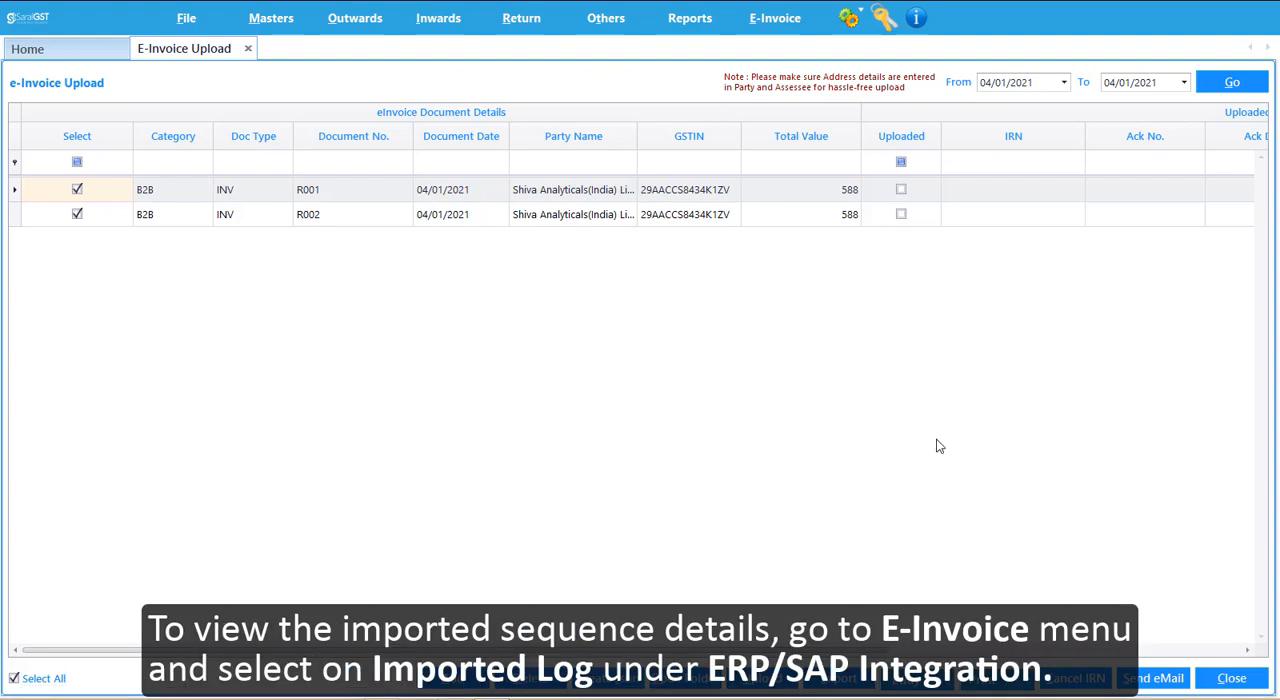
- Examine the ERP / SAP imported log for failed imports, uploads and failed uploads with error details, then close the log and the invoice list
{"action": "left_click", "coordinate": [779, 30]}
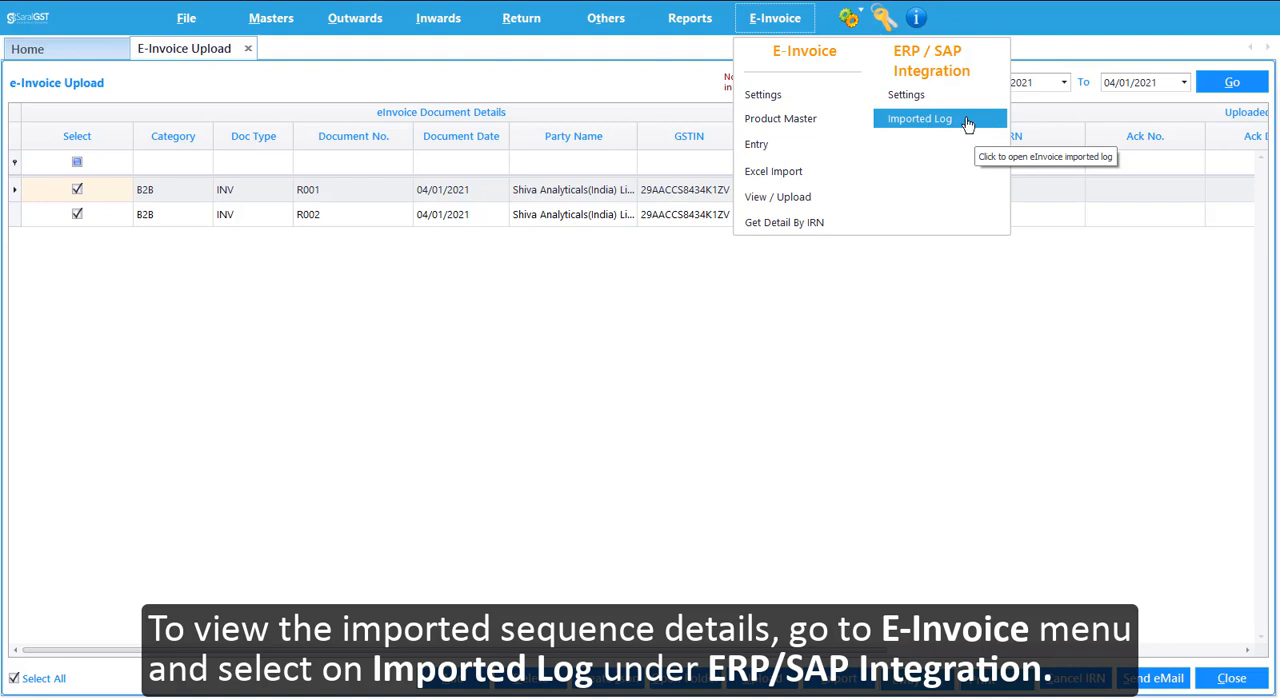
{"action": "left_click", "coordinate": [967, 124]}
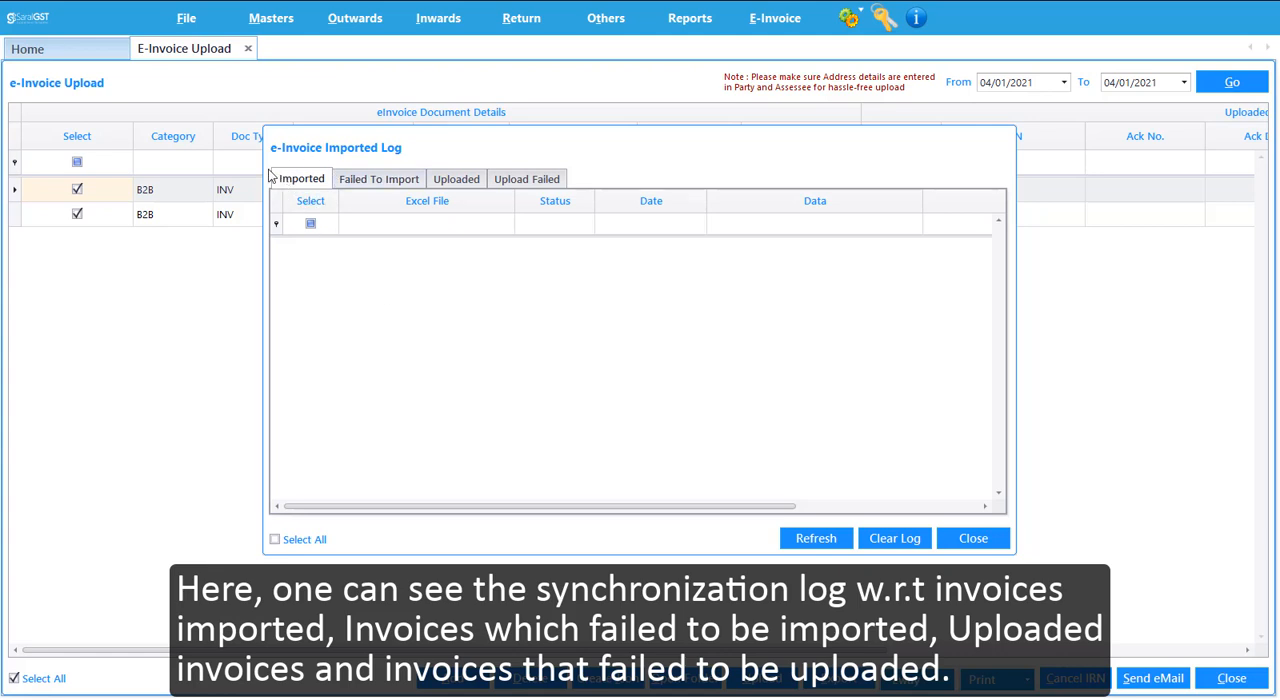
{"action": "left_click", "coordinate": [388, 180]}
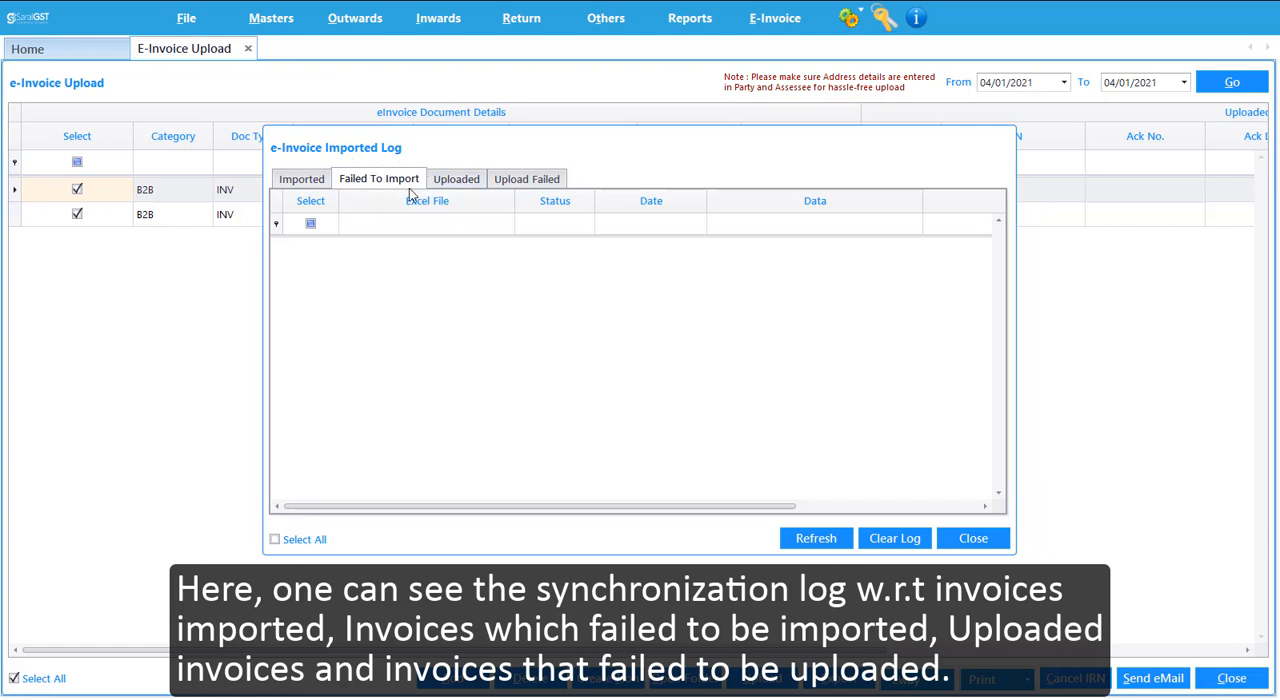
{"action": "left_click", "coordinate": [458, 181]}
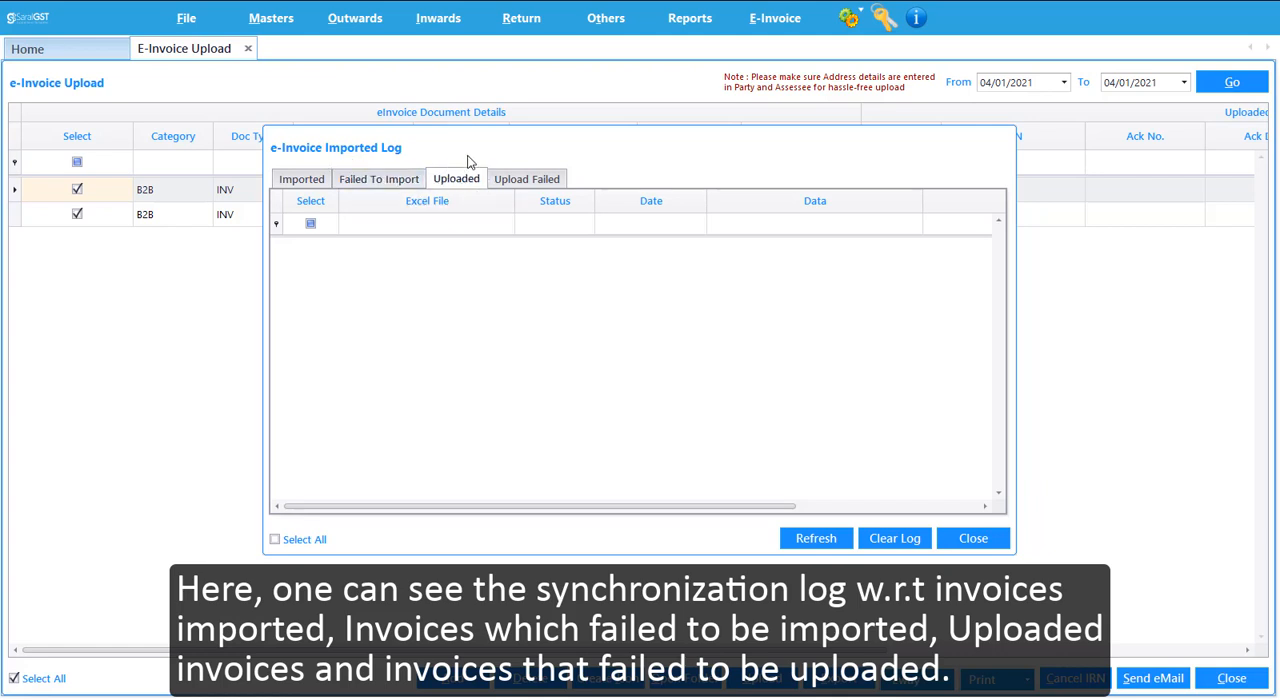
{"action": "left_click", "coordinate": [528, 180]}
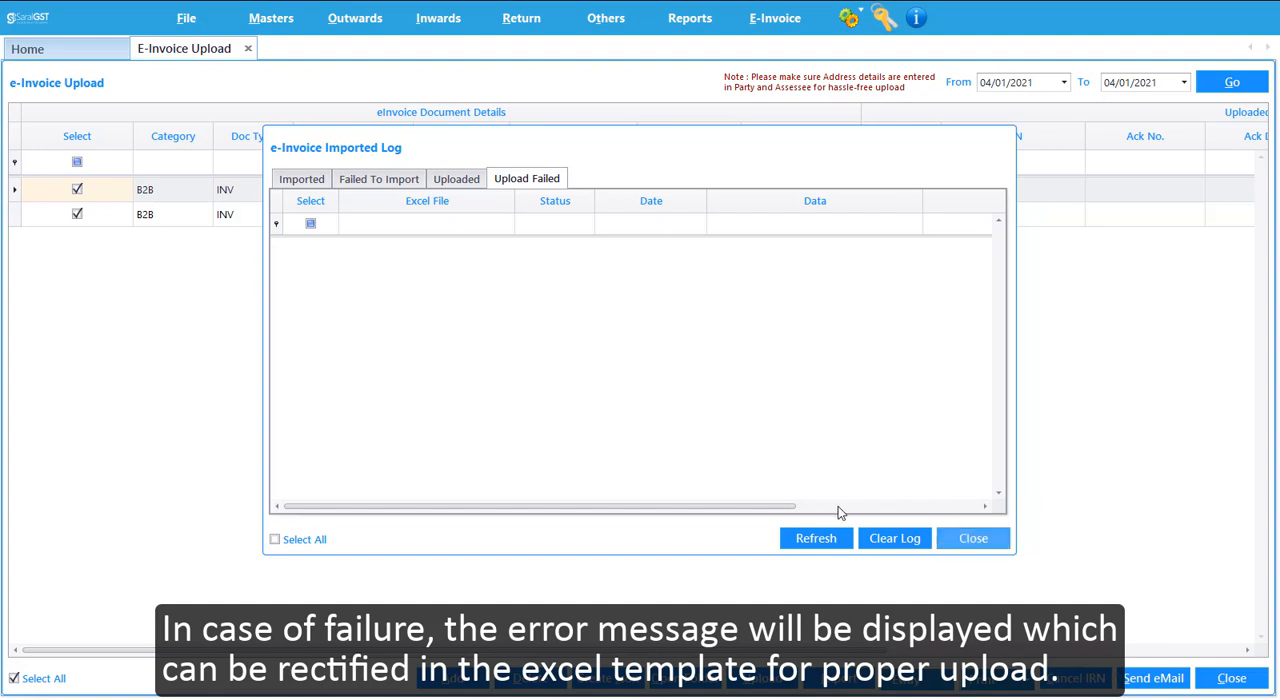
{"action": "left_click_drag", "start_coordinate": [780, 507], "coordinate": [1005, 515]}
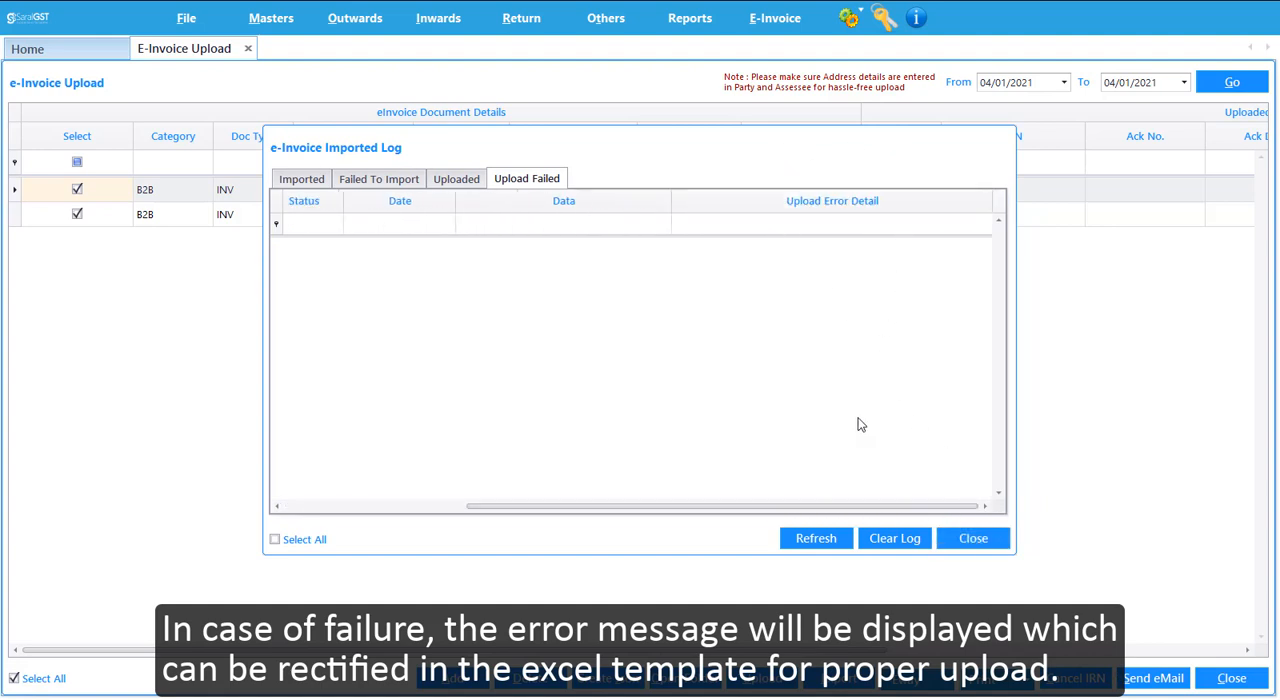
{"action": "left_click", "coordinate": [970, 539]}
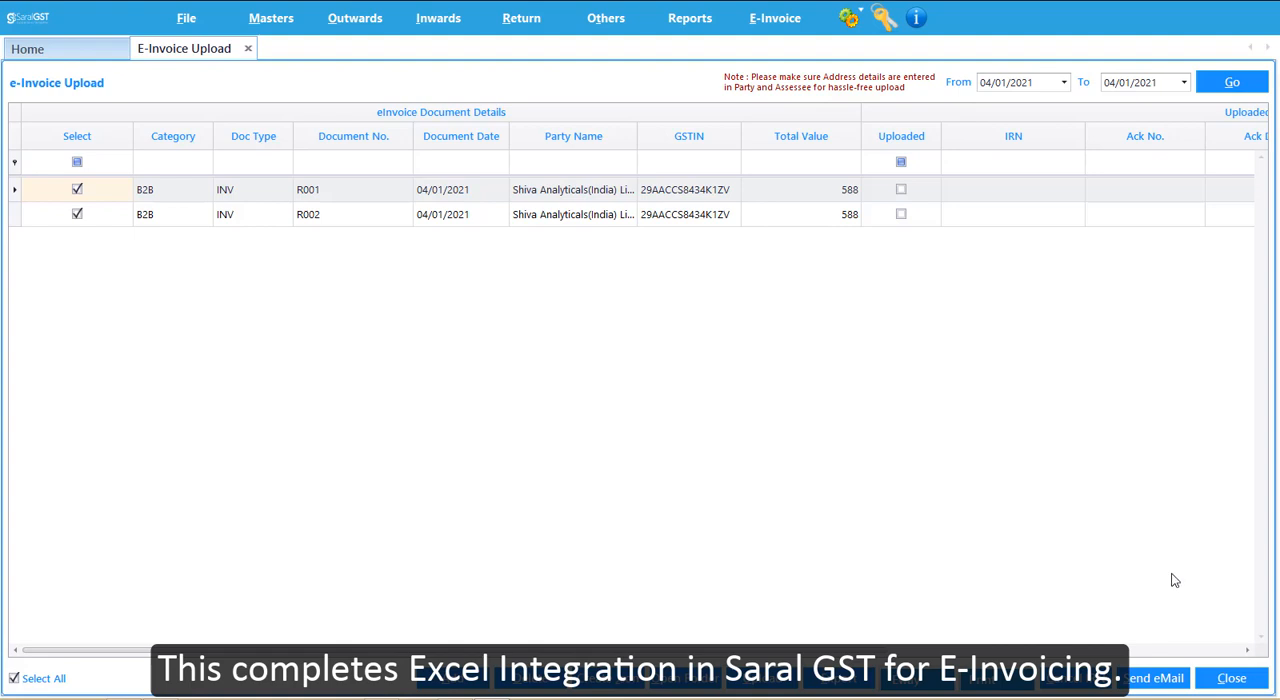
{"action": "left_click", "coordinate": [1232, 678]}
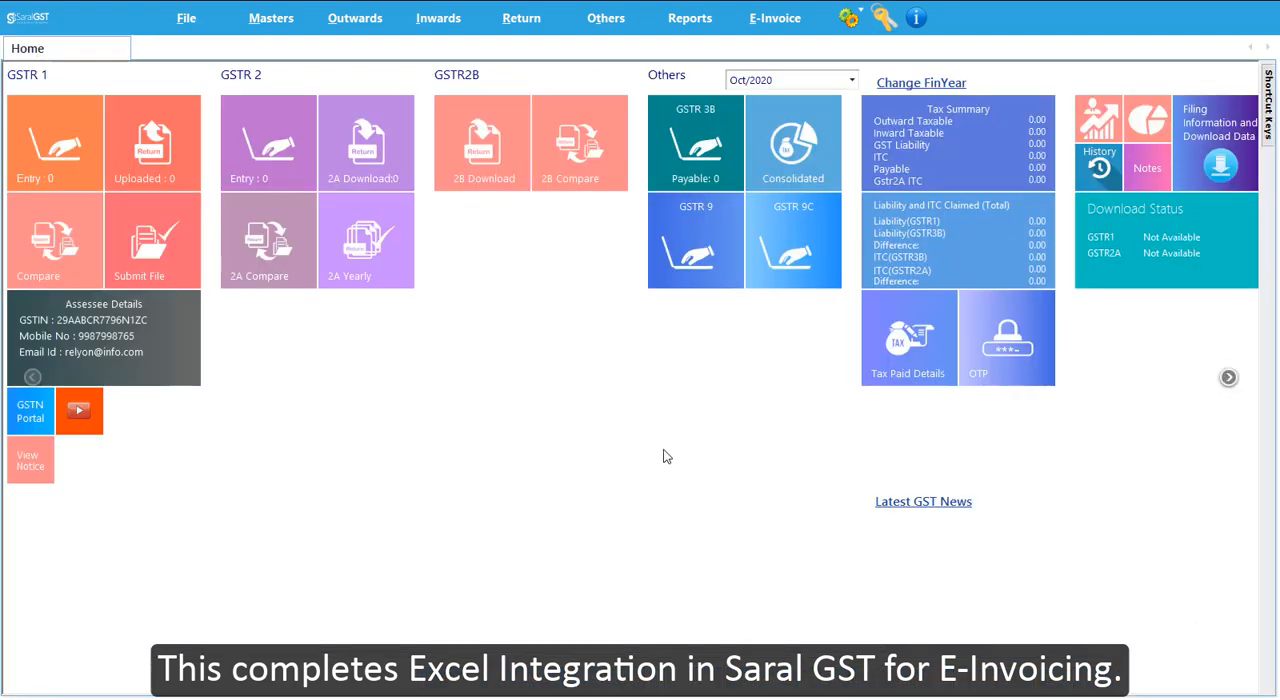